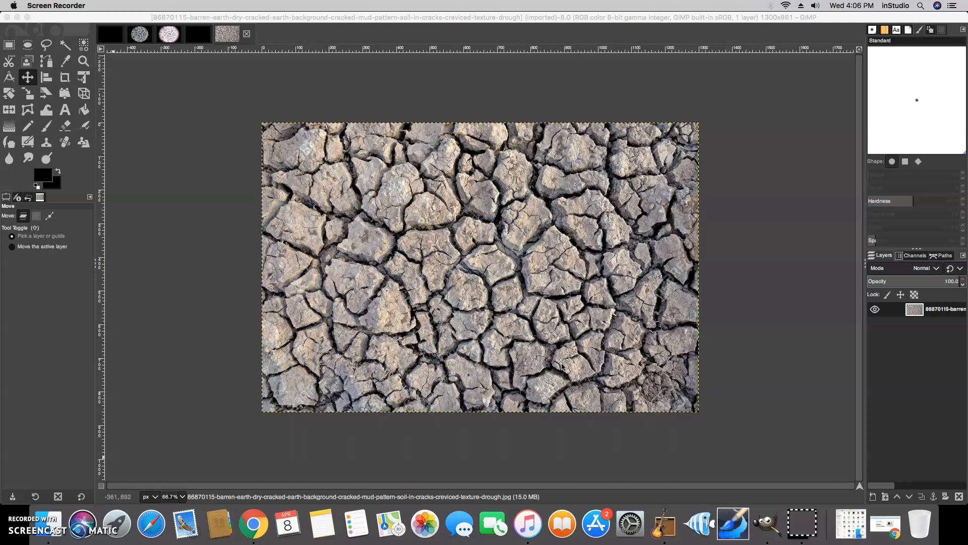
Invert the cracked-earth photo's colours so the cracks turn white on bluish-grey ground
click(419, 30)
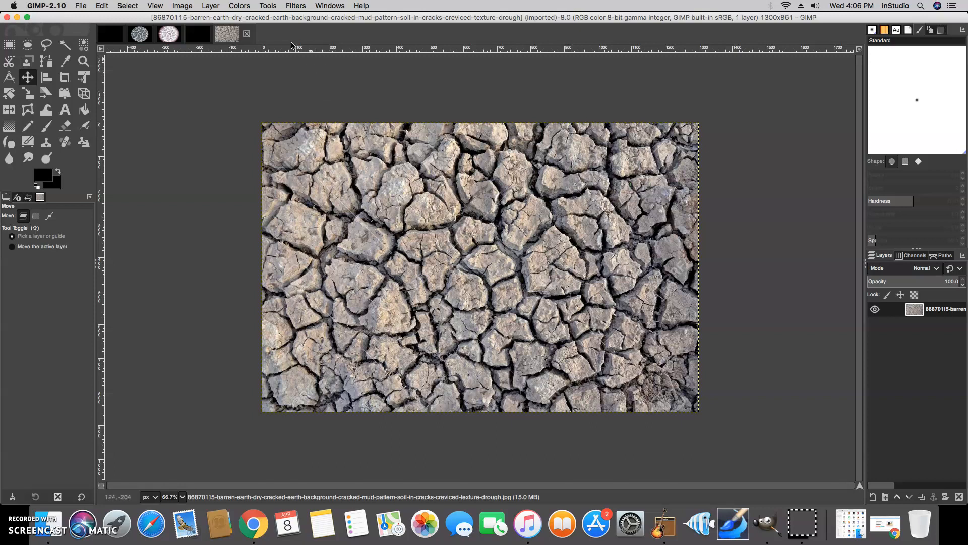
click(240, 6)
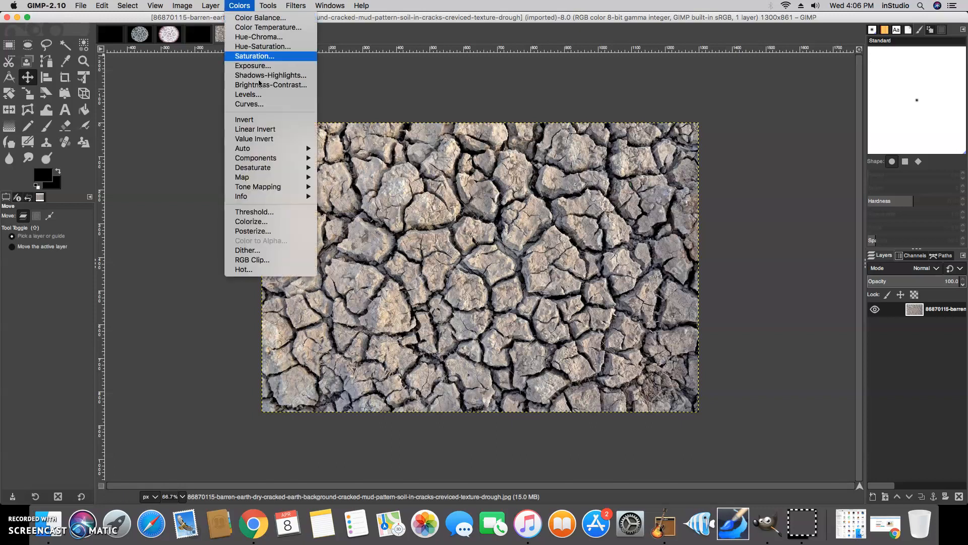
click(264, 121)
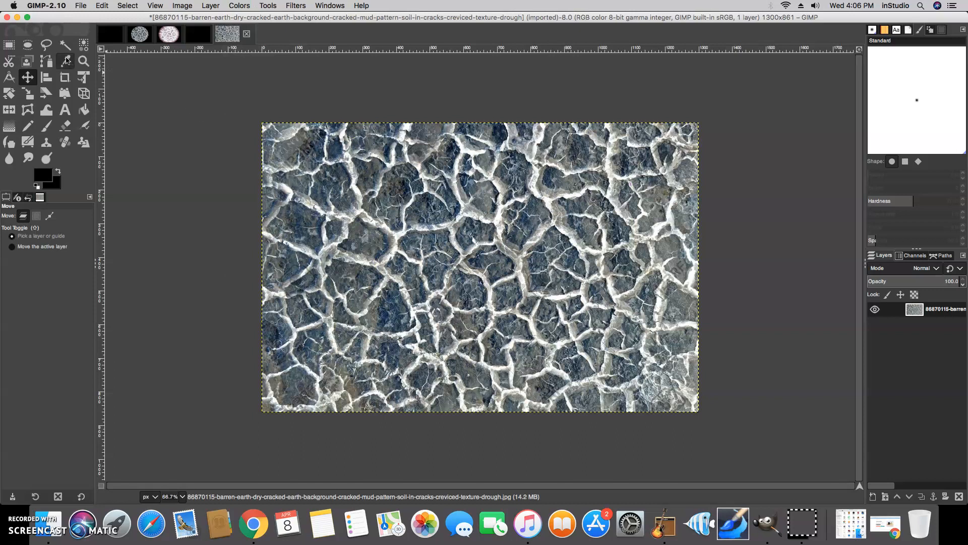
Draw an elliptical selection of about 858 × 820 px over the texture's centre
click(28, 45)
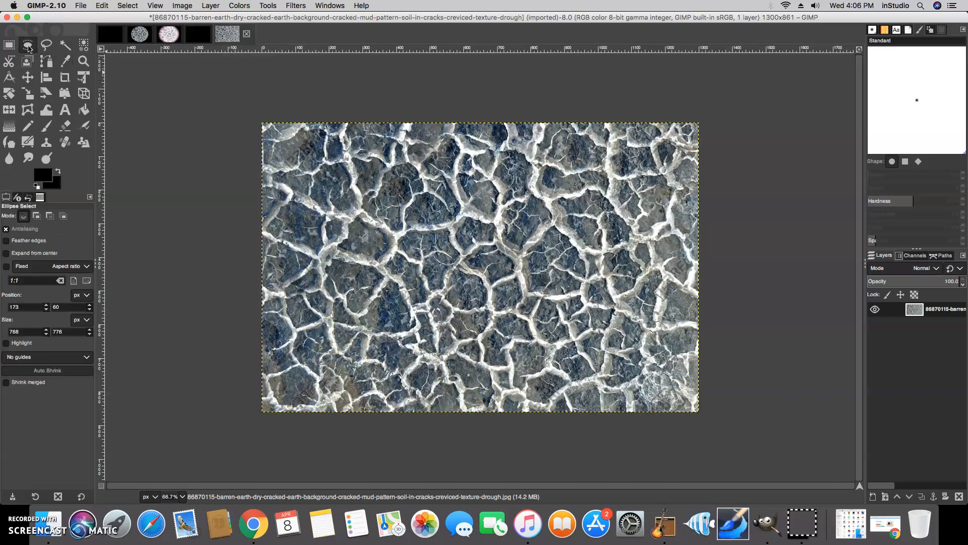
drag(309, 129, 630, 404)
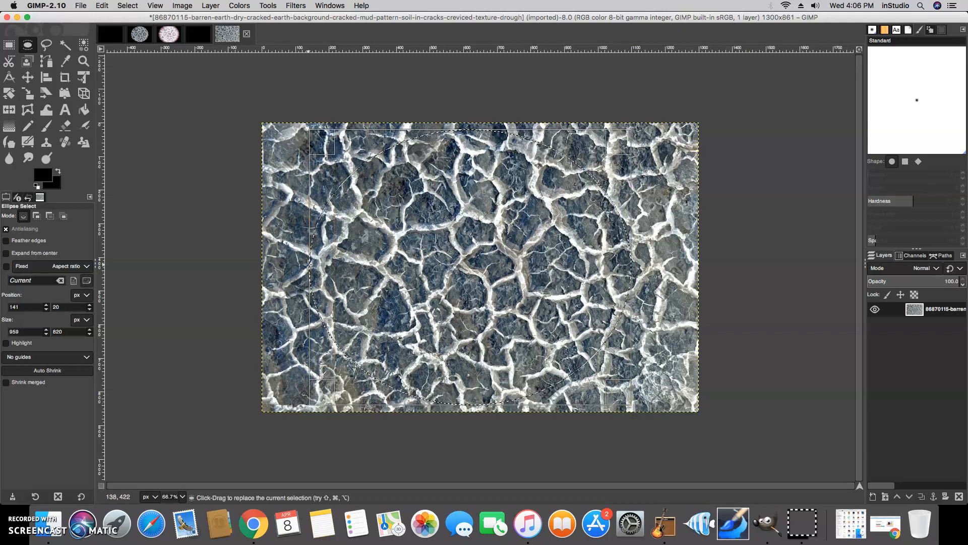
drag(311, 264, 336, 264)
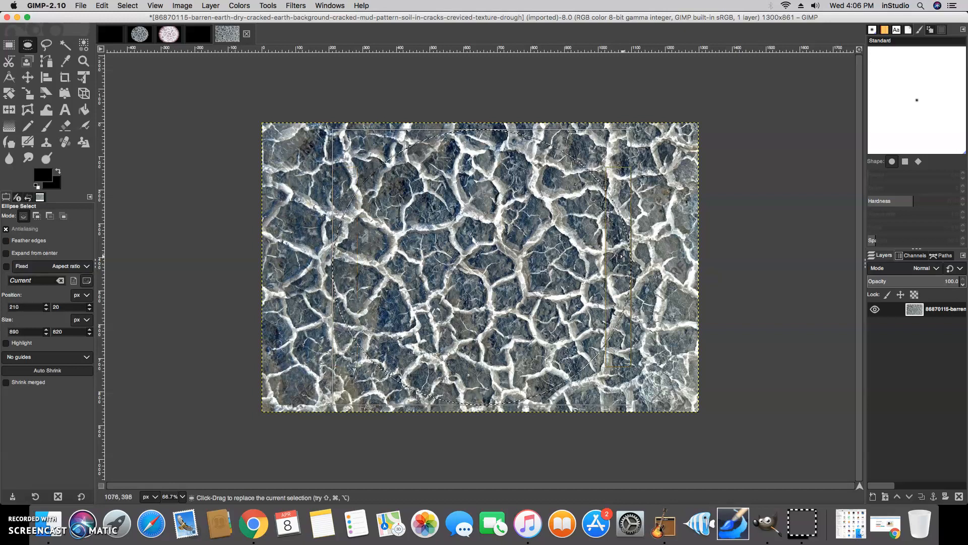
drag(628, 258, 617, 259)
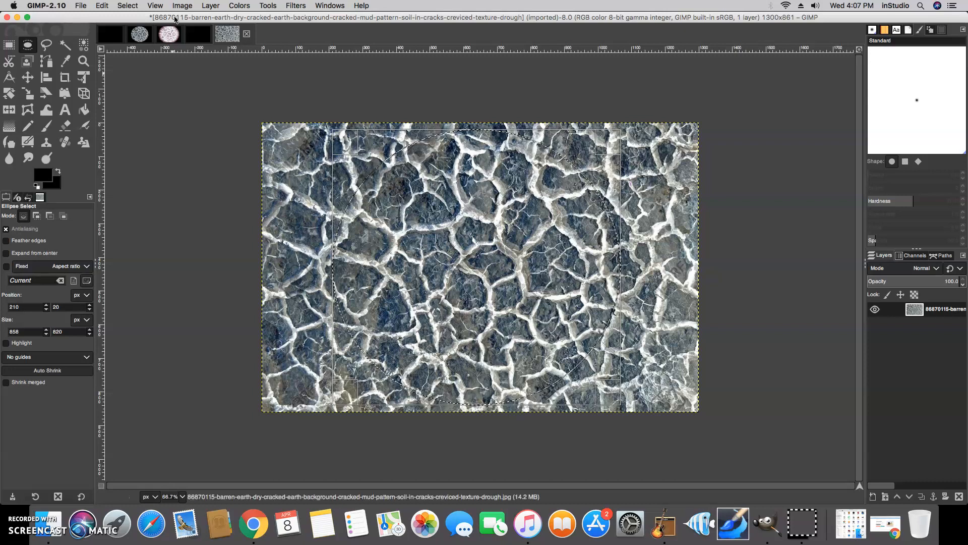
Invert the selection and fill everything outside the circle with black
click(129, 6)
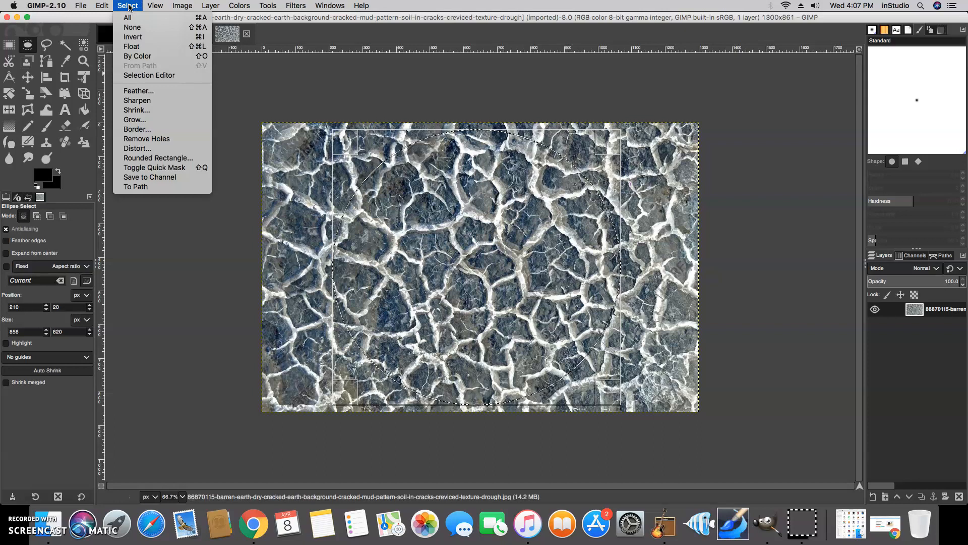
click(133, 37)
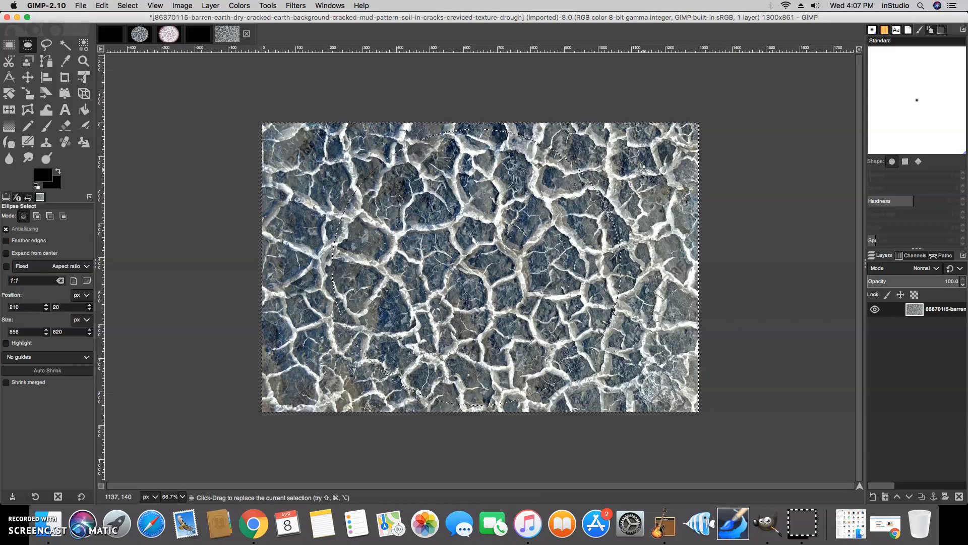
key(Delete)
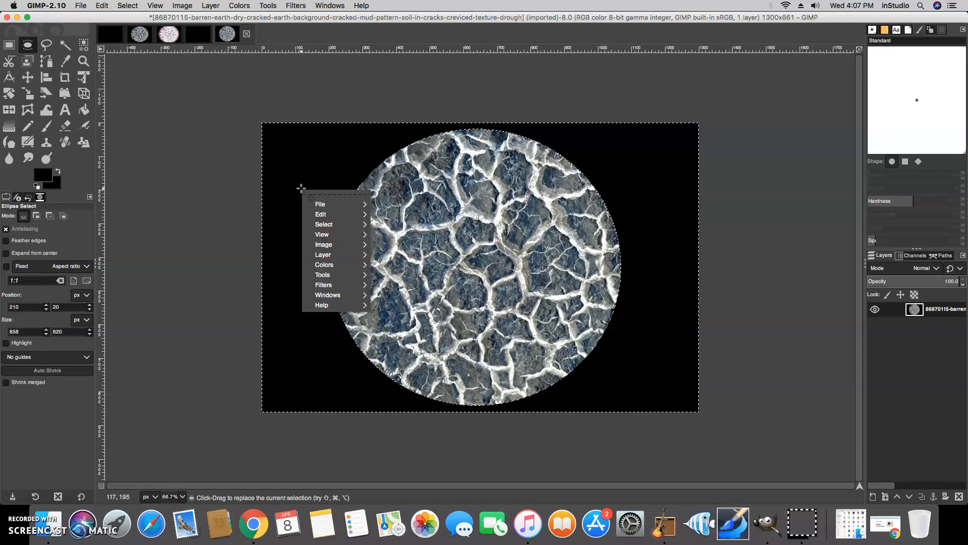
mouse_move(321, 217)
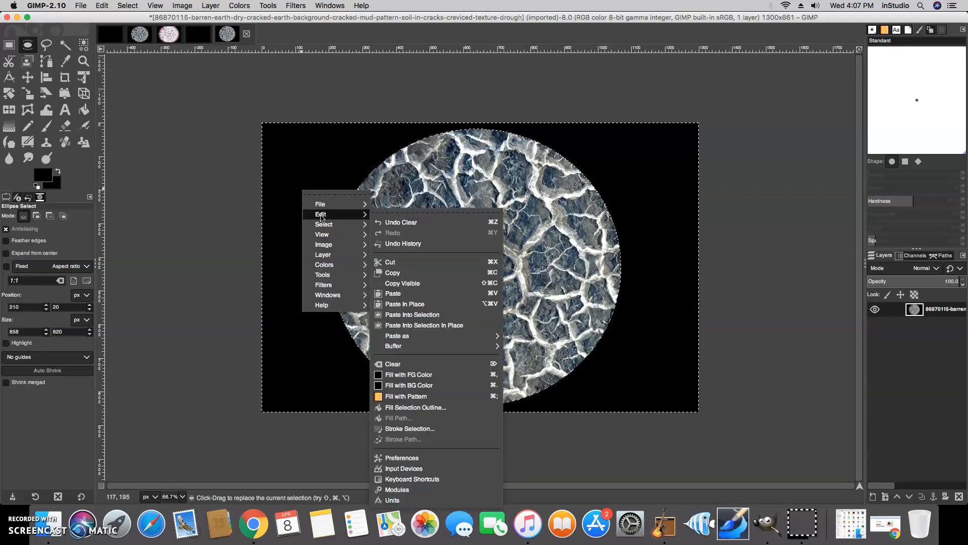
click(423, 385)
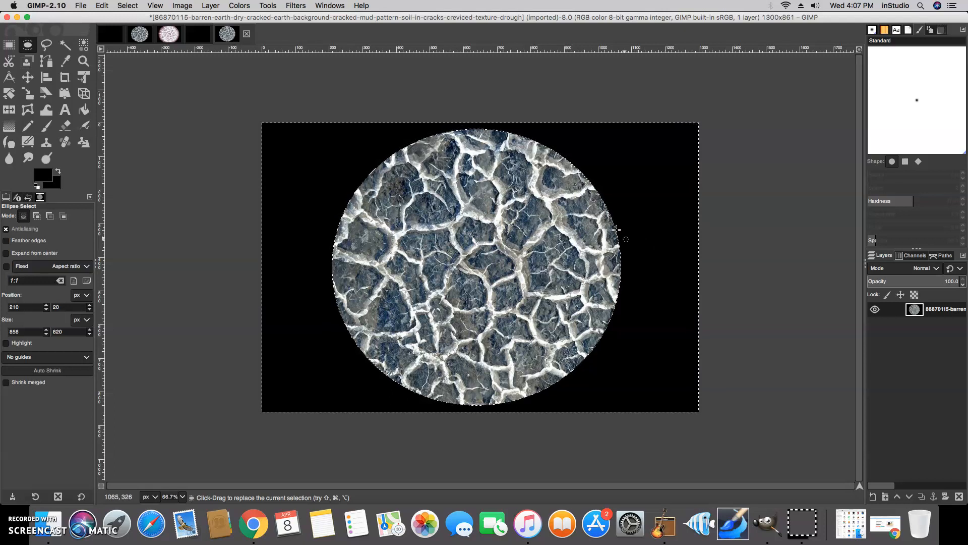
Apply Spherize to the disc with Curvature set to about 0.69
click(294, 6)
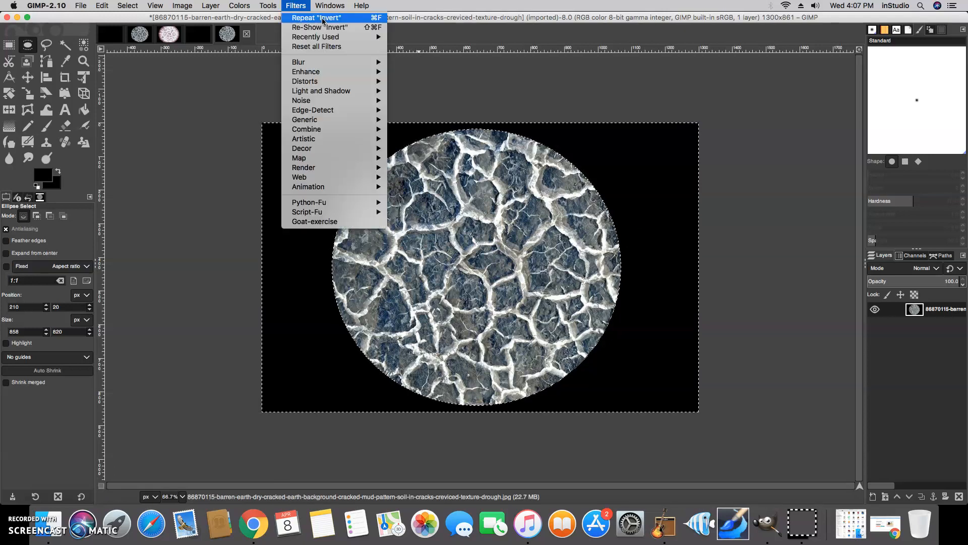
mouse_move(314, 81)
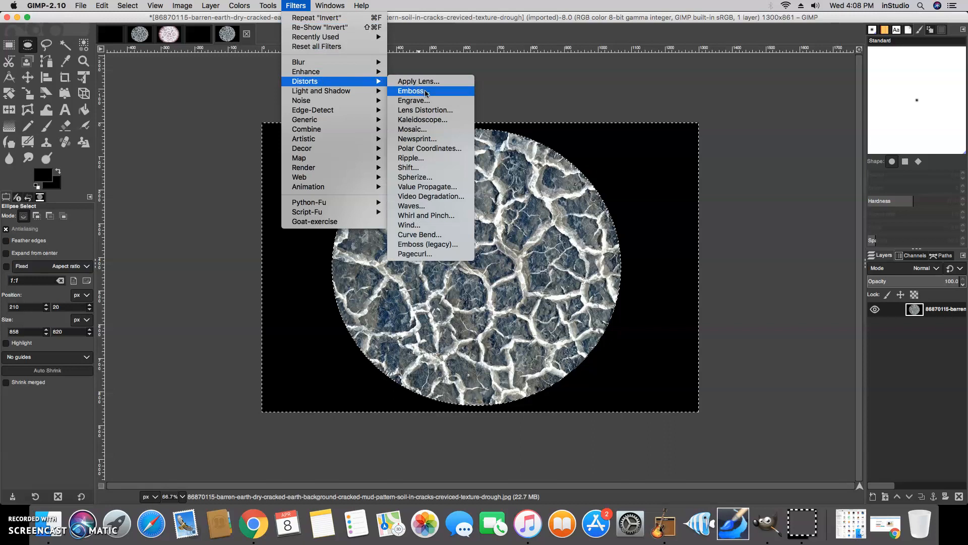
click(430, 177)
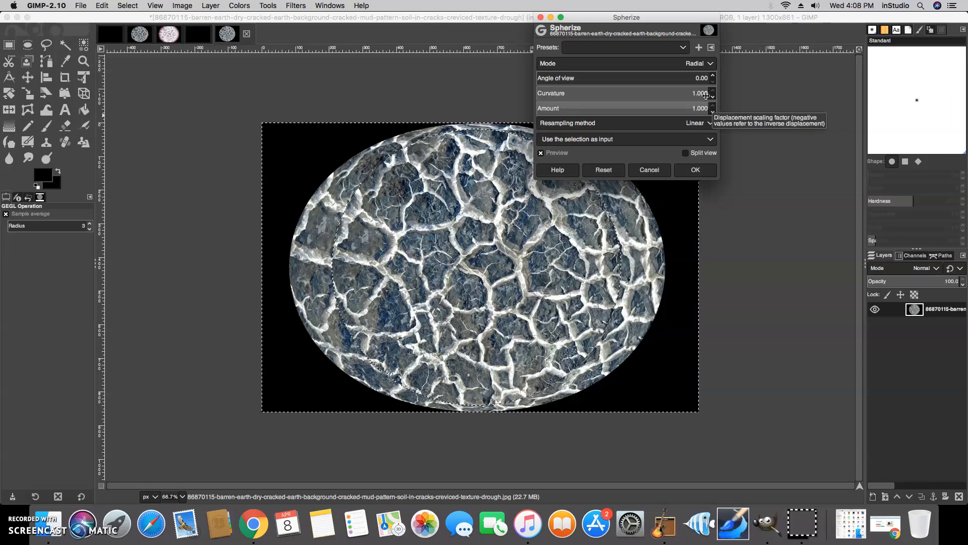
drag(708, 93, 699, 92)
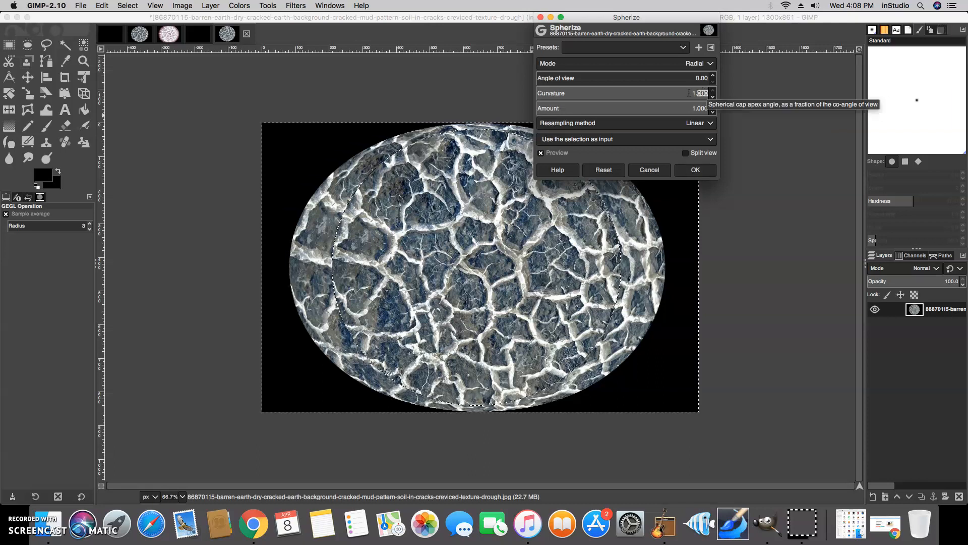
click(679, 91)
mouse_move(679, 91)
mouse_down()
mouse_move(650, 90)
mouse_move(673, 108)
mouse_up()
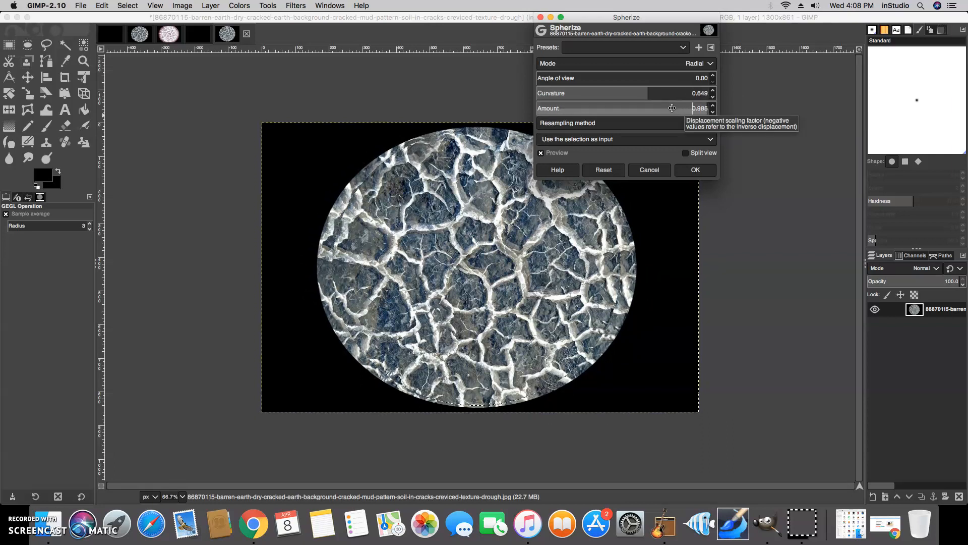
click(651, 90)
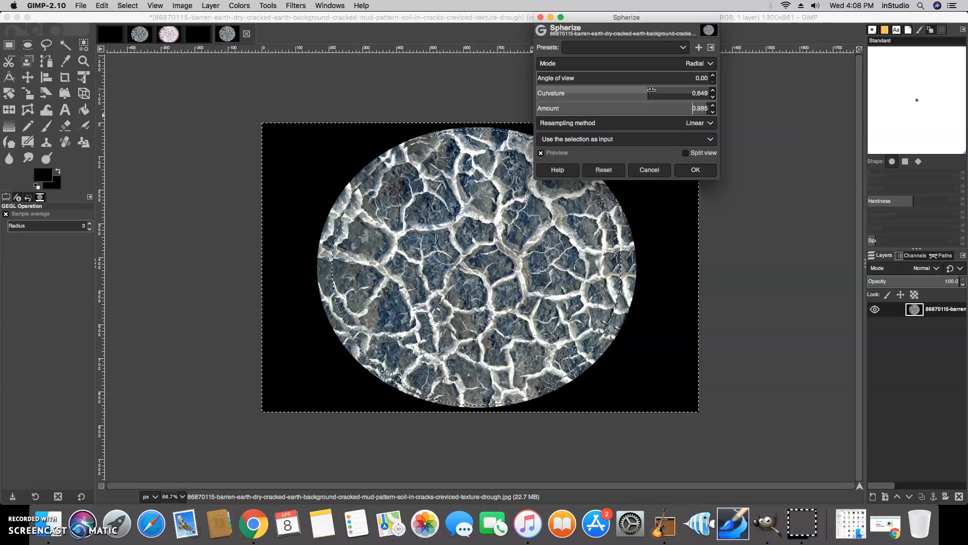
drag(652, 89, 660, 108)
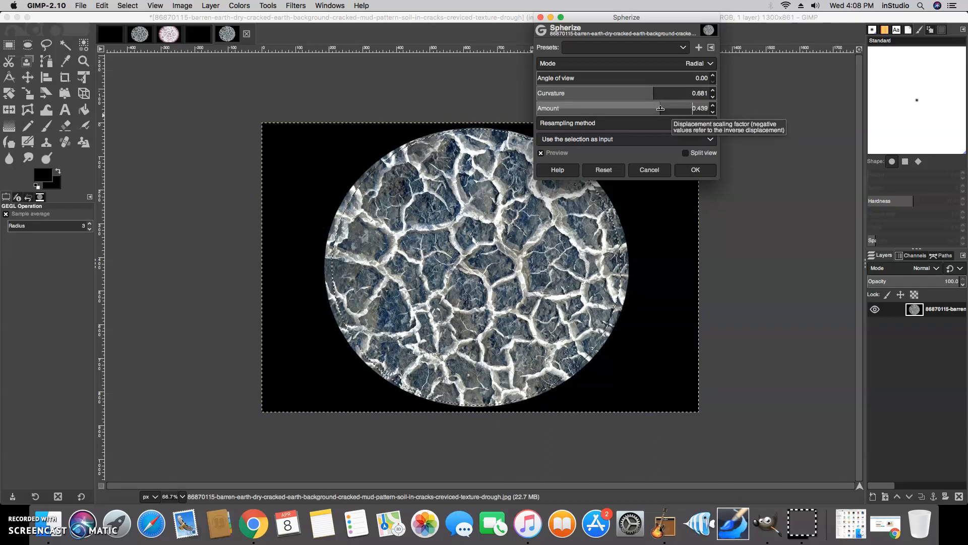
click(698, 171)
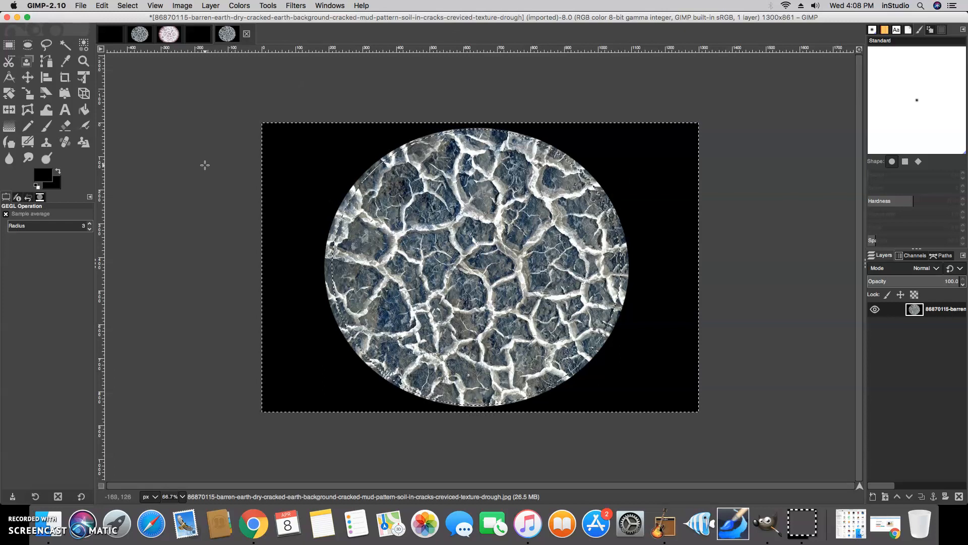
Clear the selection, duplicate the disc layer, and set the copy's mode to Burn
click(137, 11)
click(128, 30)
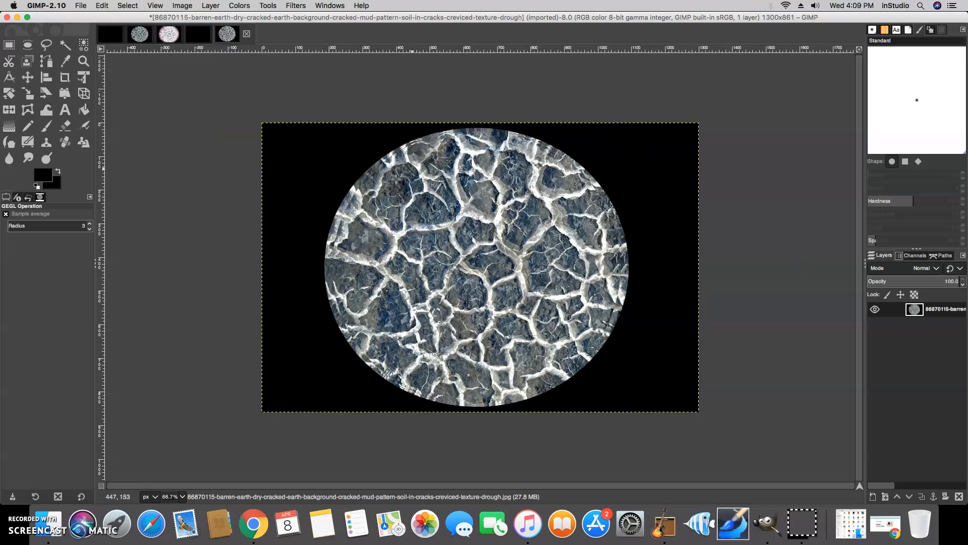
right_click(931, 311)
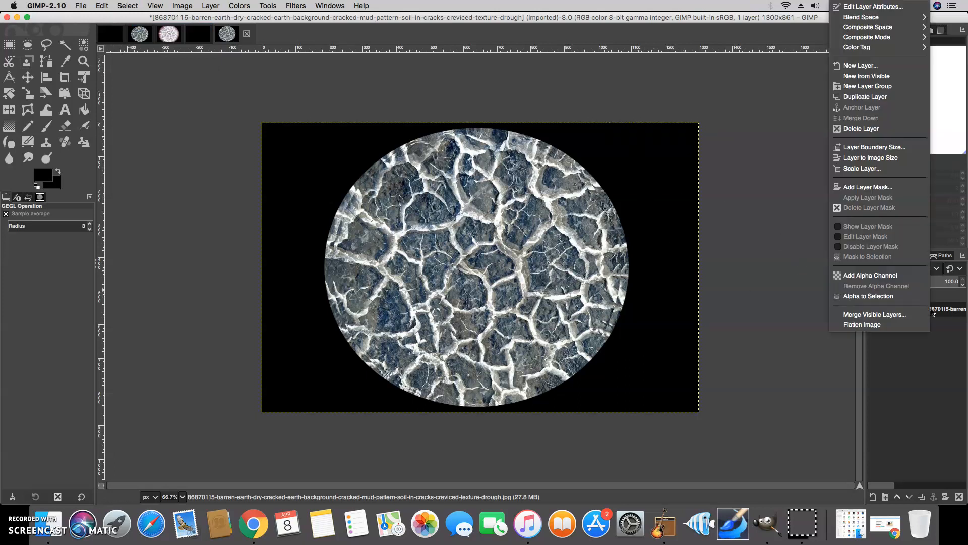
click(869, 99)
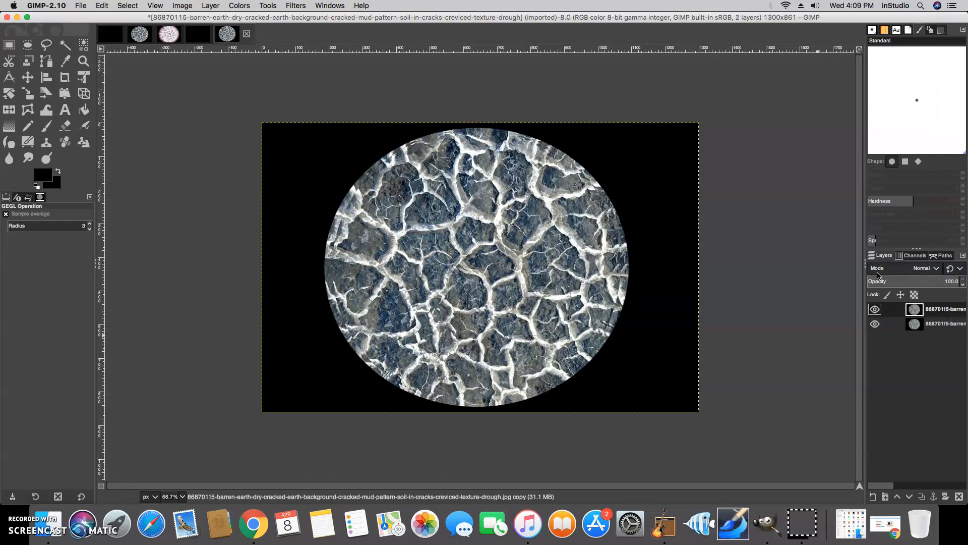
click(936, 269)
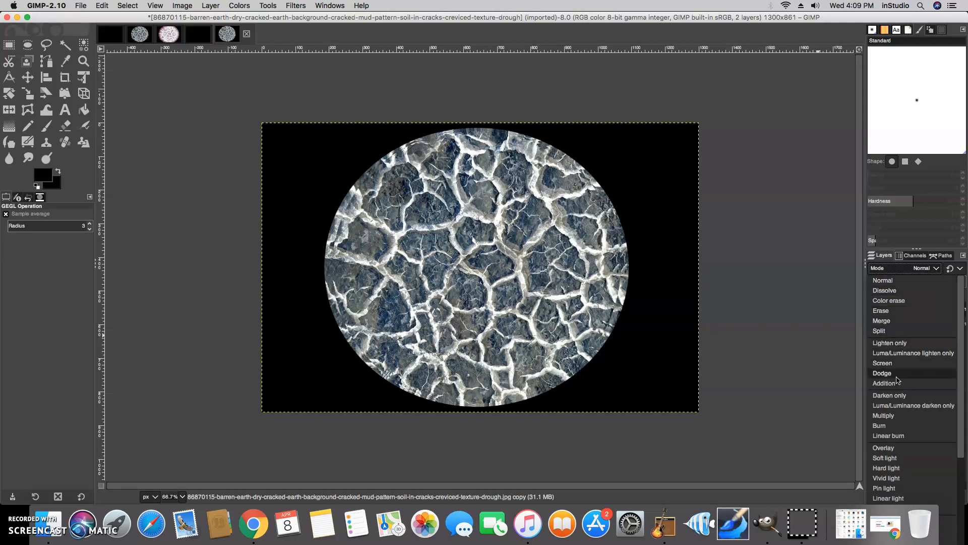
click(881, 425)
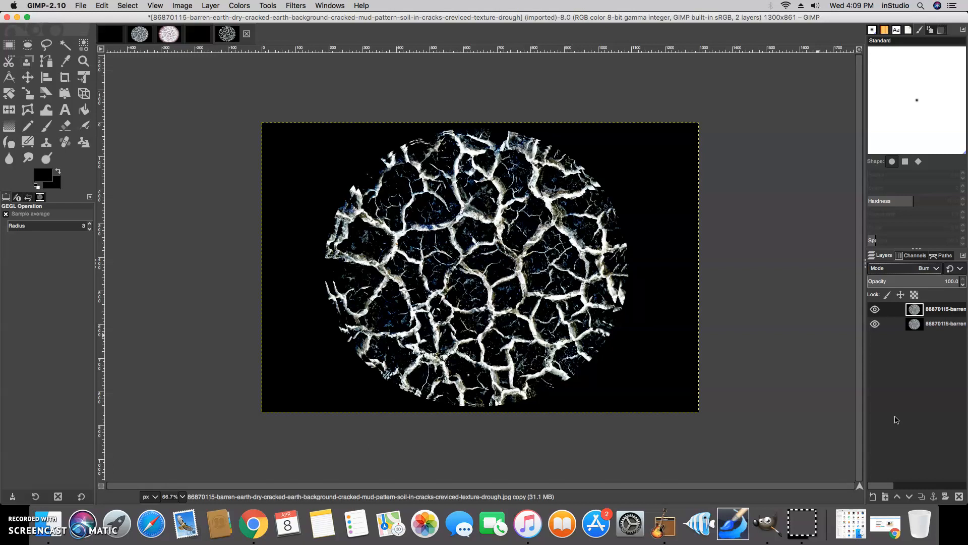
Duplicate the top layer again and set the new copy to Addition mode
right_click(933, 311)
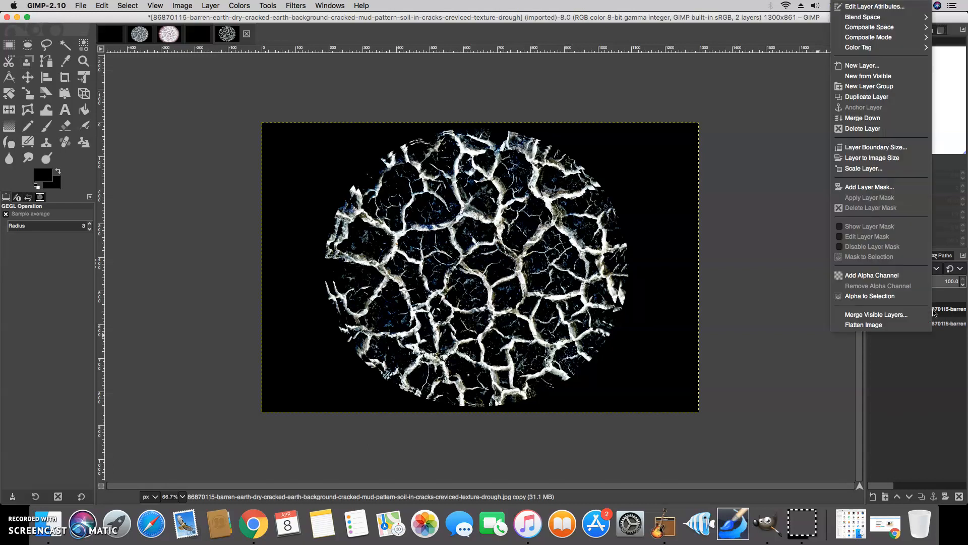
click(887, 98)
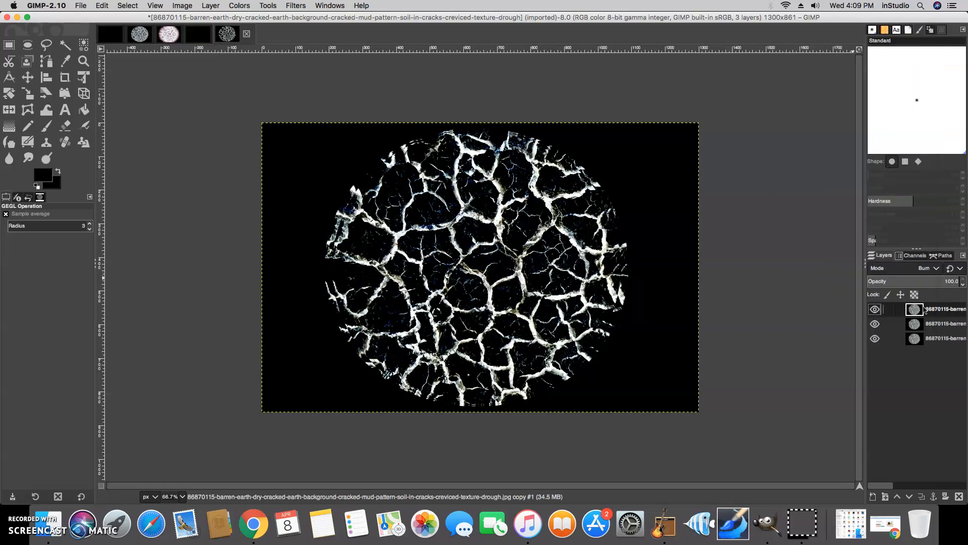
click(935, 271)
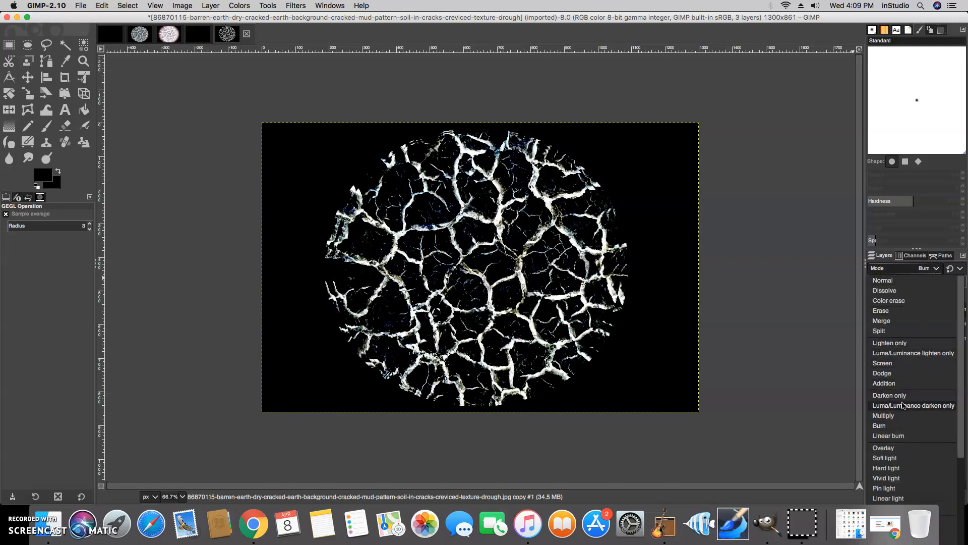
click(885, 384)
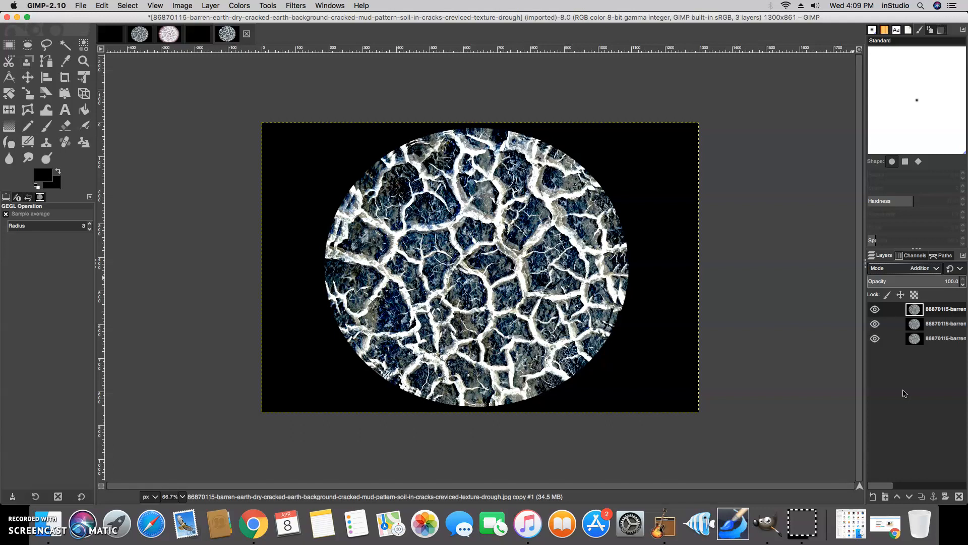
Merge down twice so the textured layers become a single layer
right_click(938, 313)
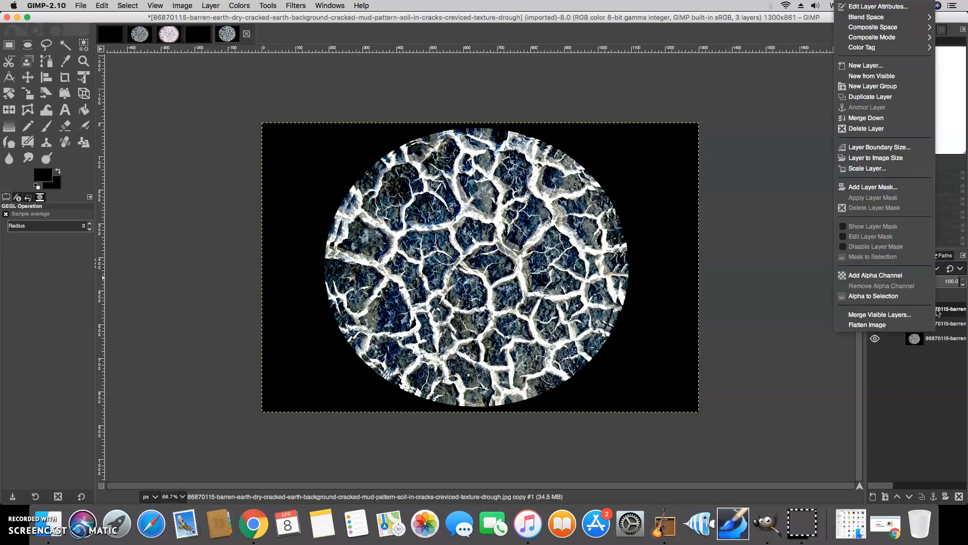
click(876, 118)
right_click(882, 308)
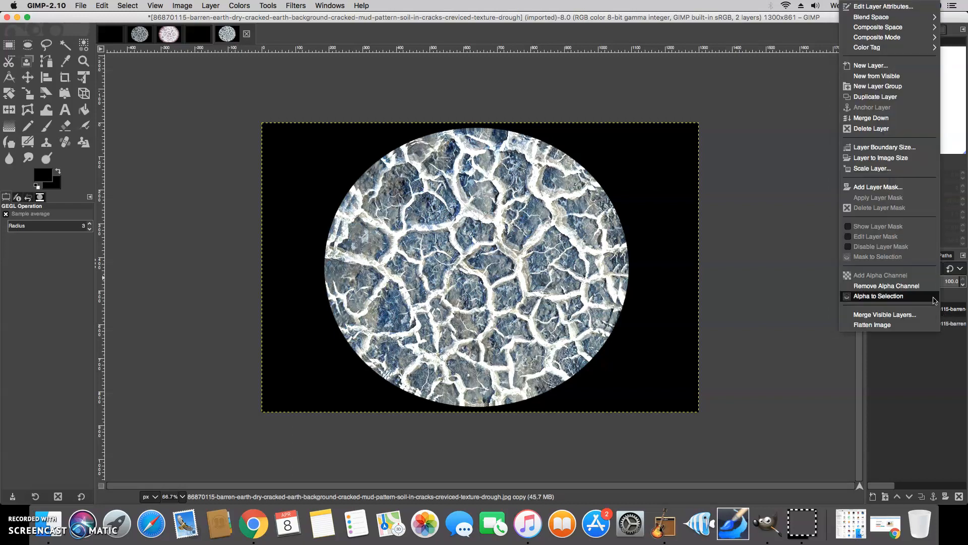
click(880, 118)
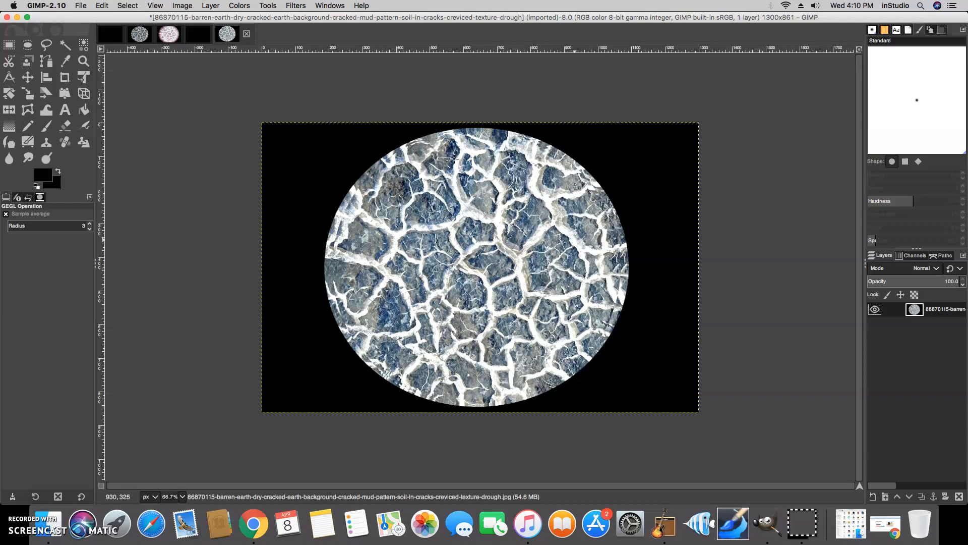
Bring up the Softglow filter from Filters > Artistic for the merged disc
click(292, 7)
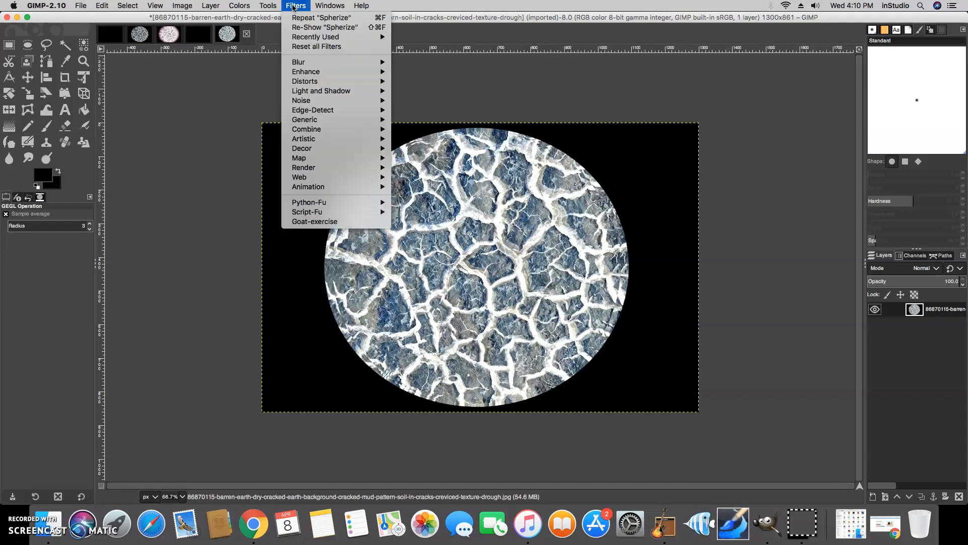
mouse_move(316, 91)
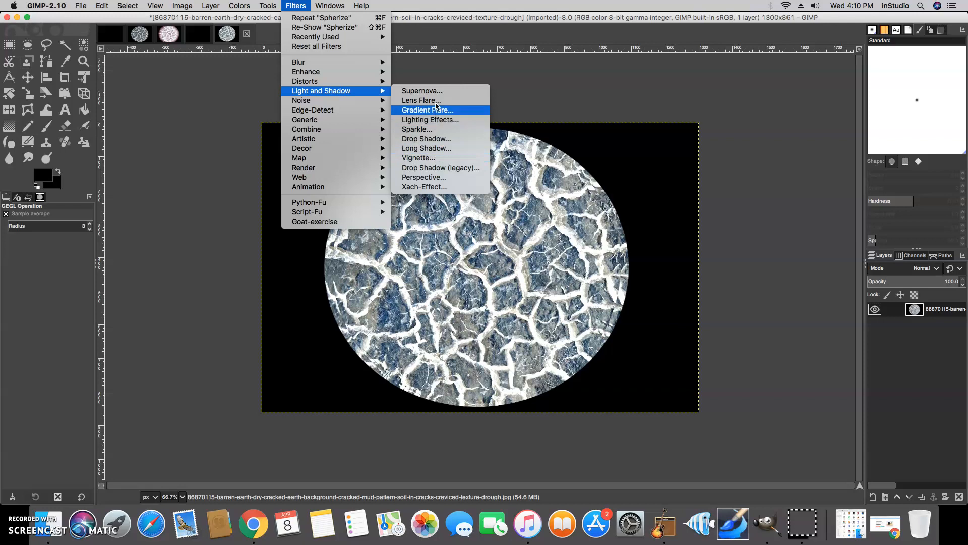
mouse_move(375, 84)
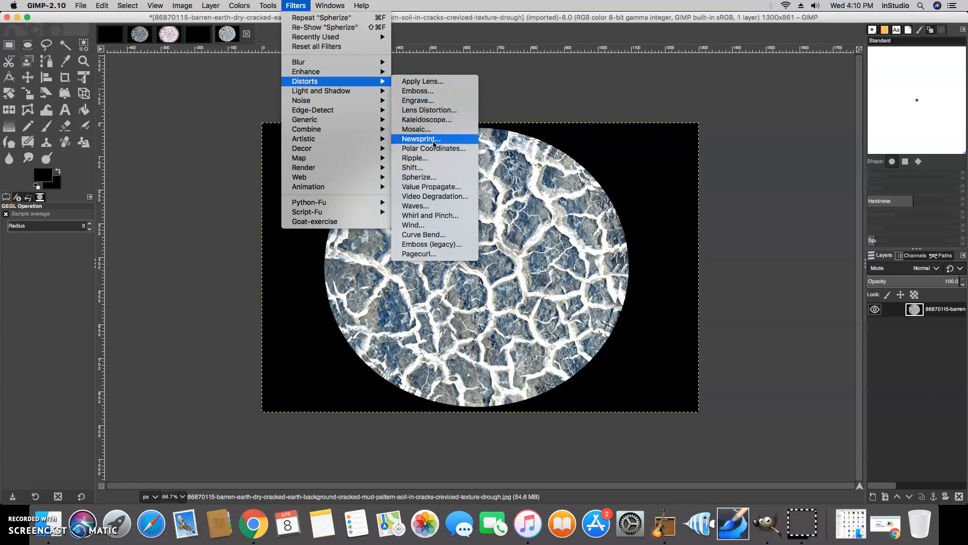
mouse_move(312, 72)
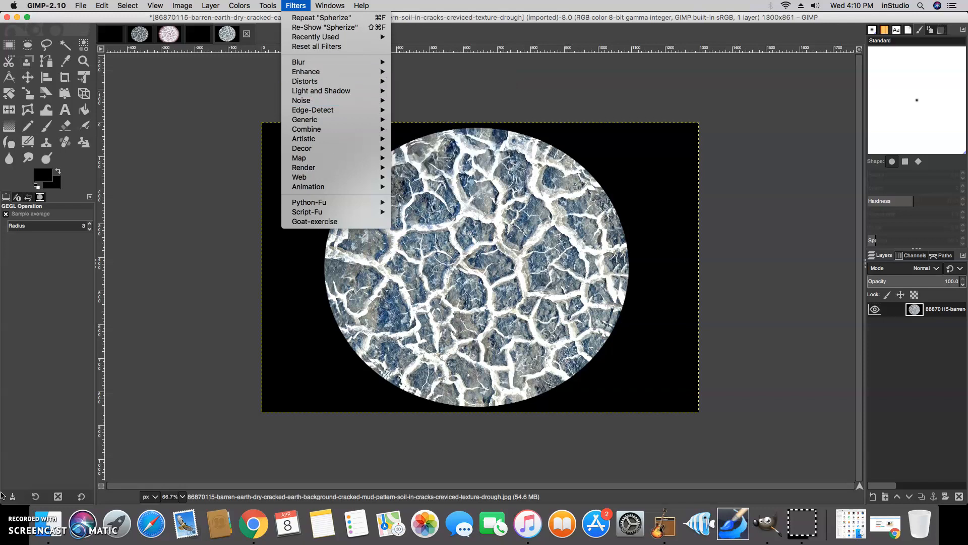
click(18, 484)
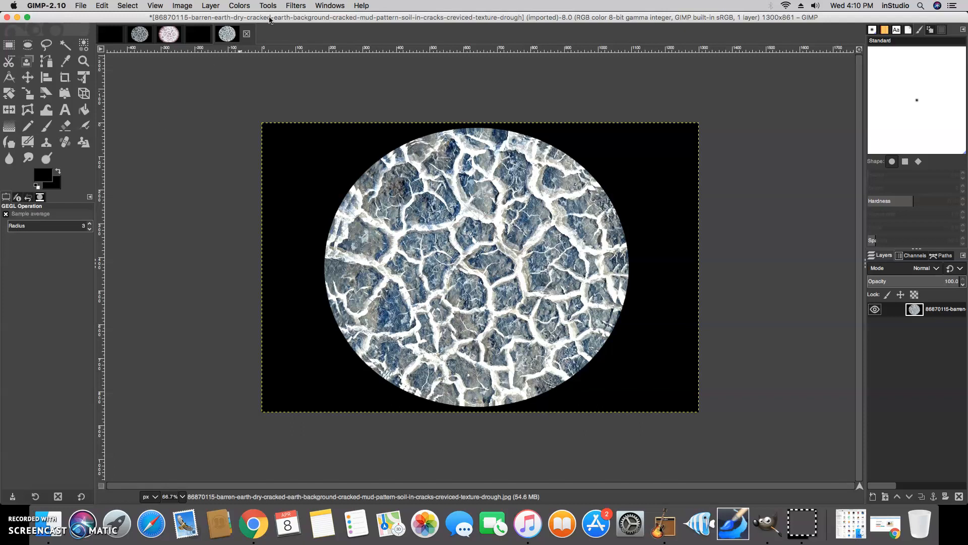
click(295, 6)
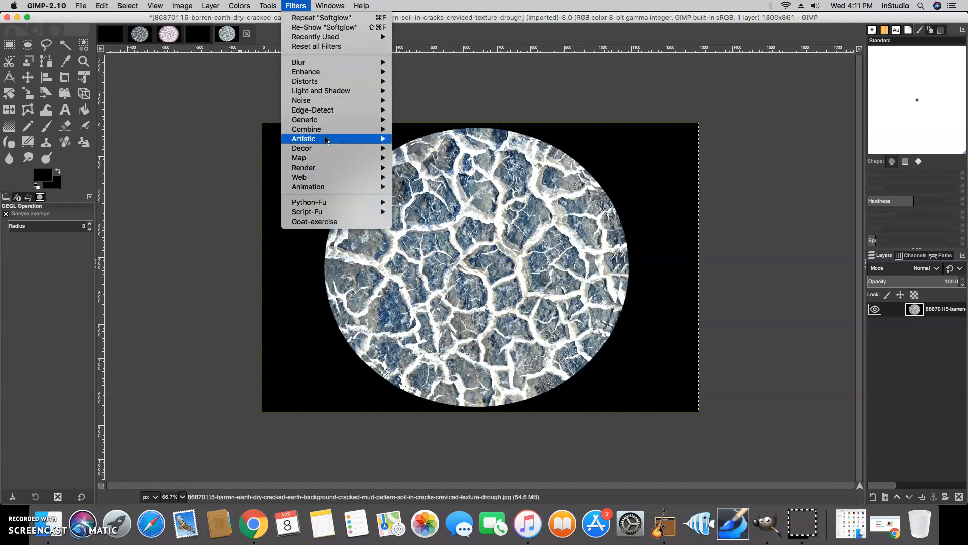
mouse_move(358, 140)
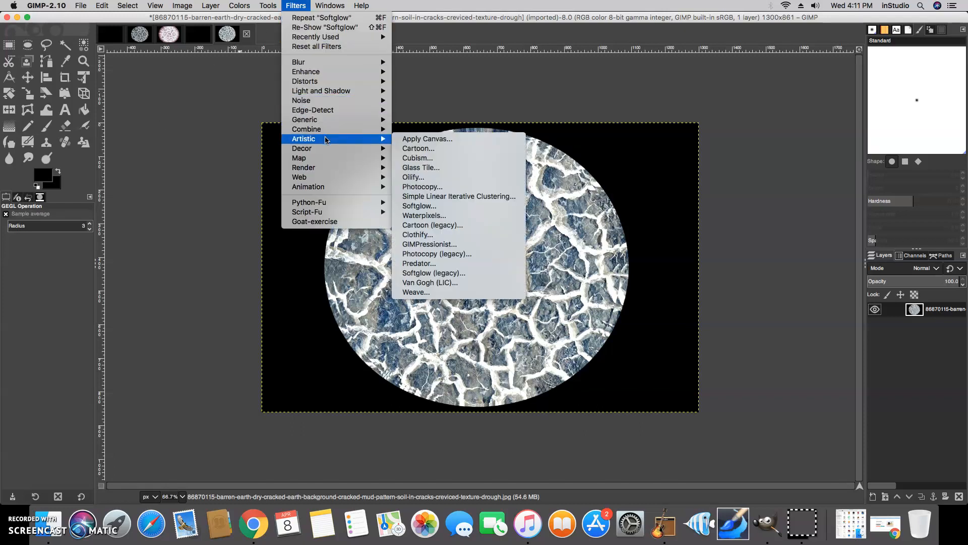
click(418, 205)
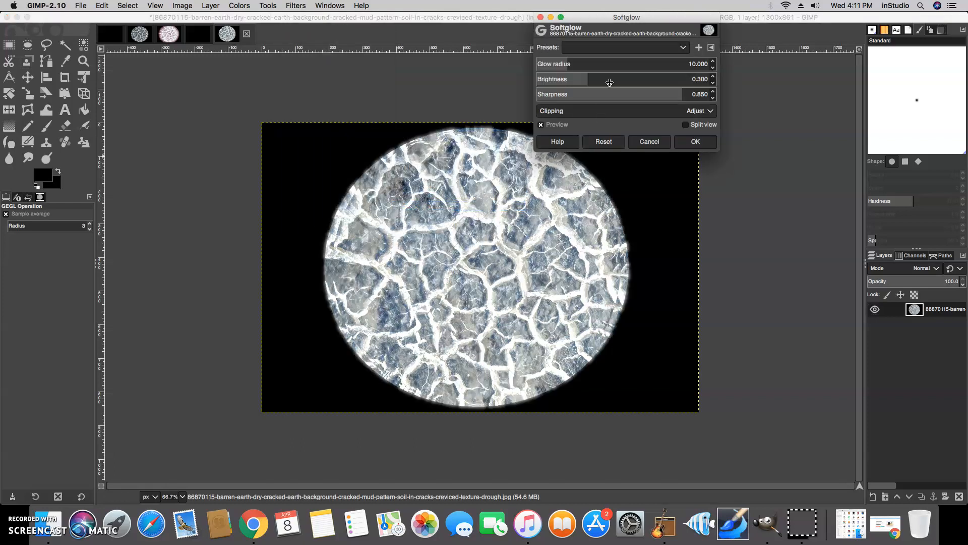
Apply Softglow with glow radius 10.344, brightness 0.523 and sharpness 0.840
drag(569, 65, 627, 76)
drag(686, 95, 666, 93)
click(694, 143)
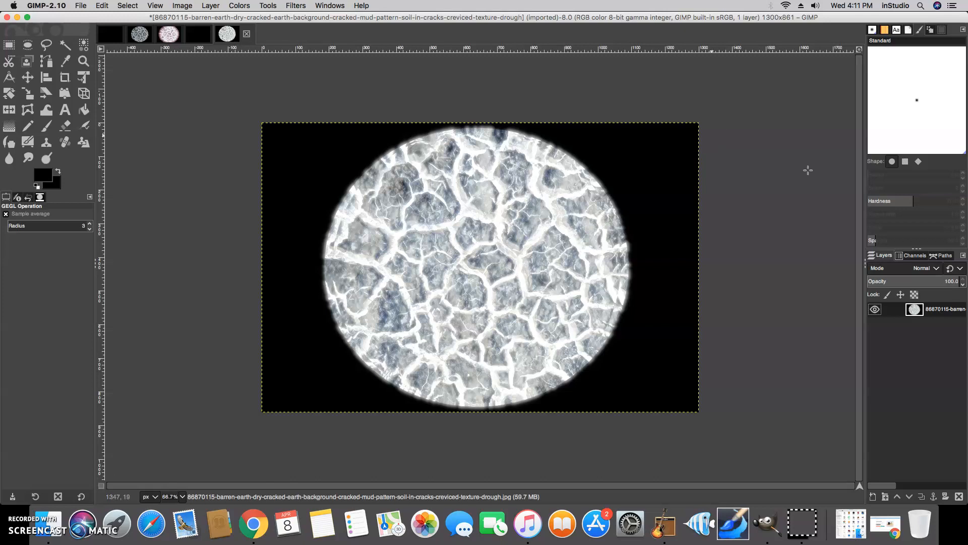
Duplicate the glowing disc layer
right_click(936, 310)
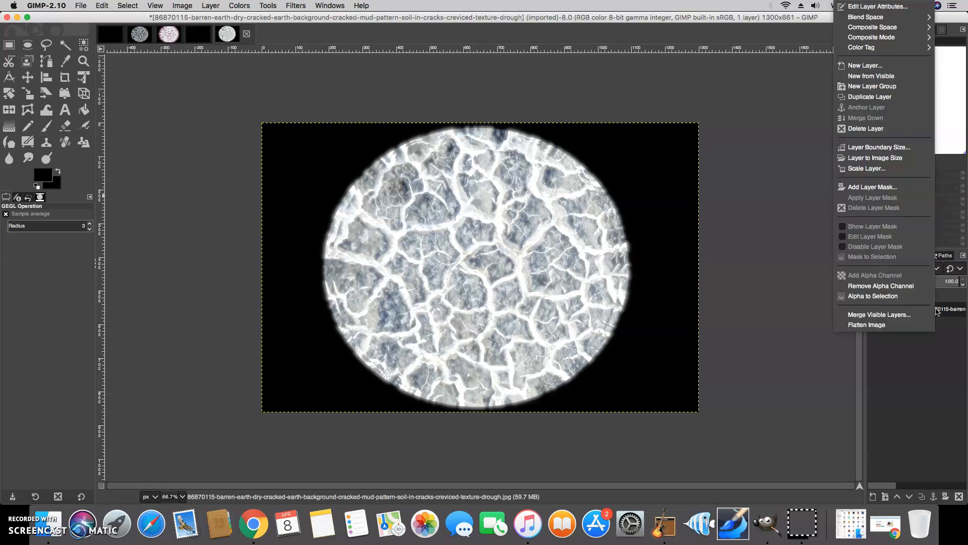
click(882, 97)
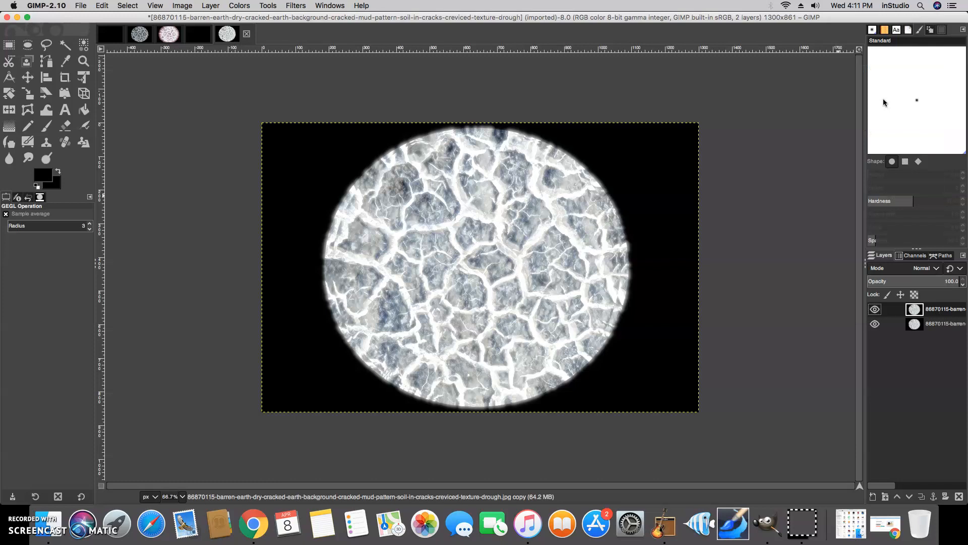
right_click(943, 312)
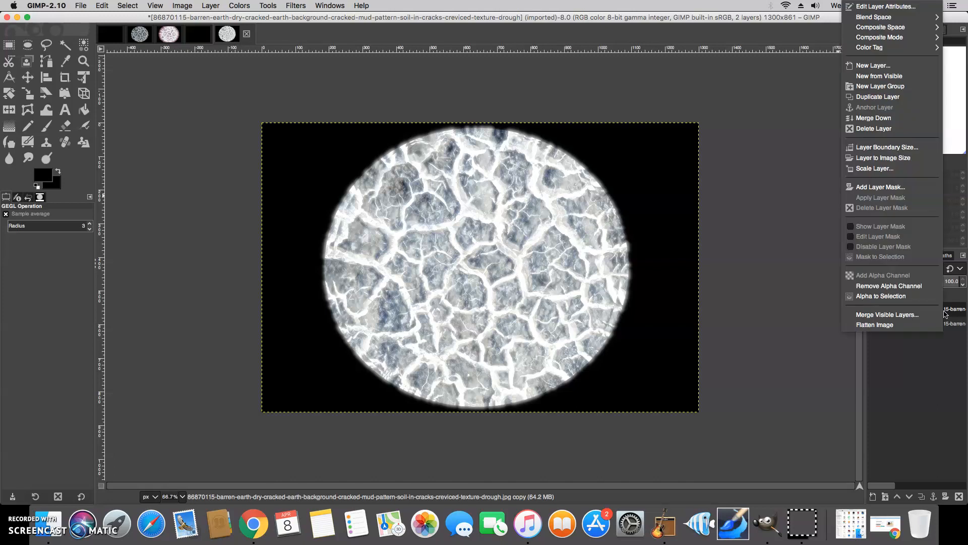
click(946, 311)
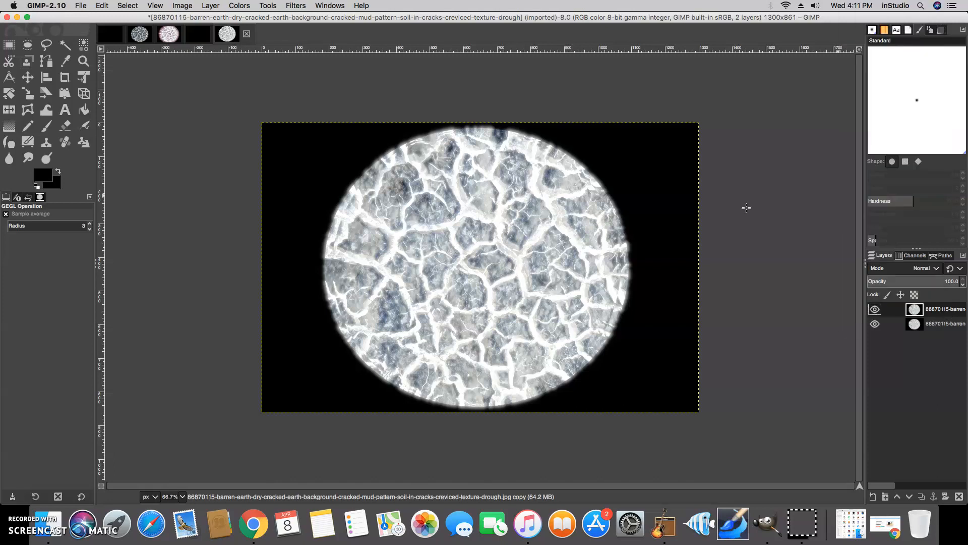
Apply Zoom Motion Blur with blurring factor 0.167 to the top copy
click(297, 6)
mouse_move(312, 63)
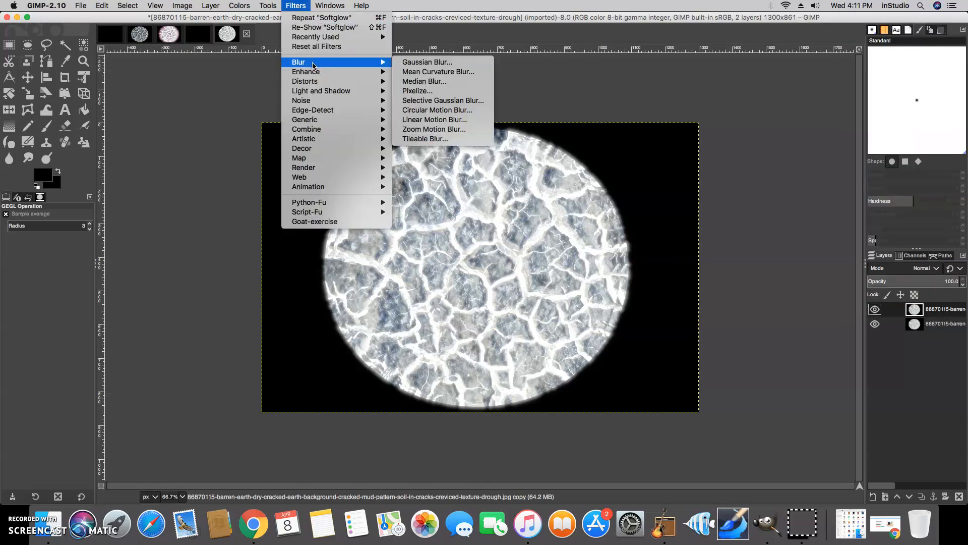
click(433, 131)
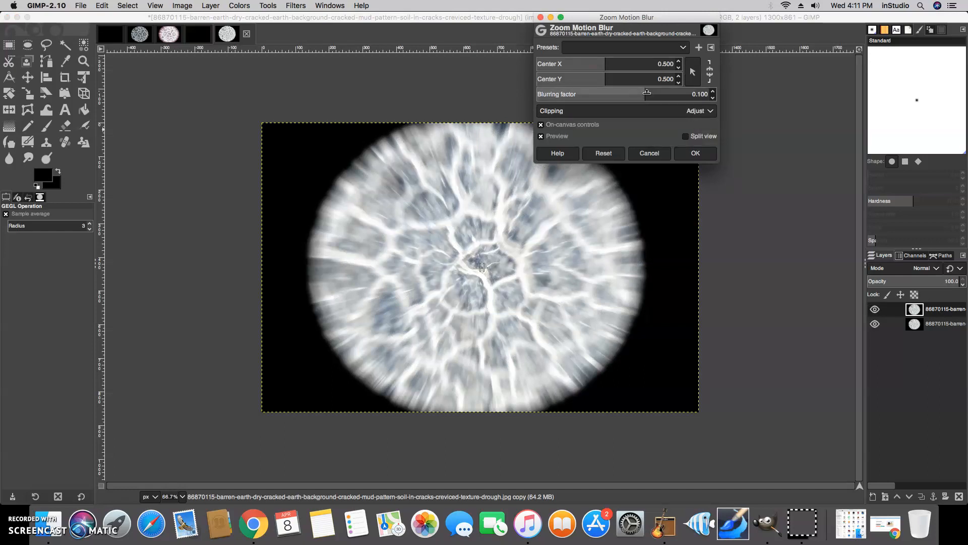
drag(646, 91, 651, 92)
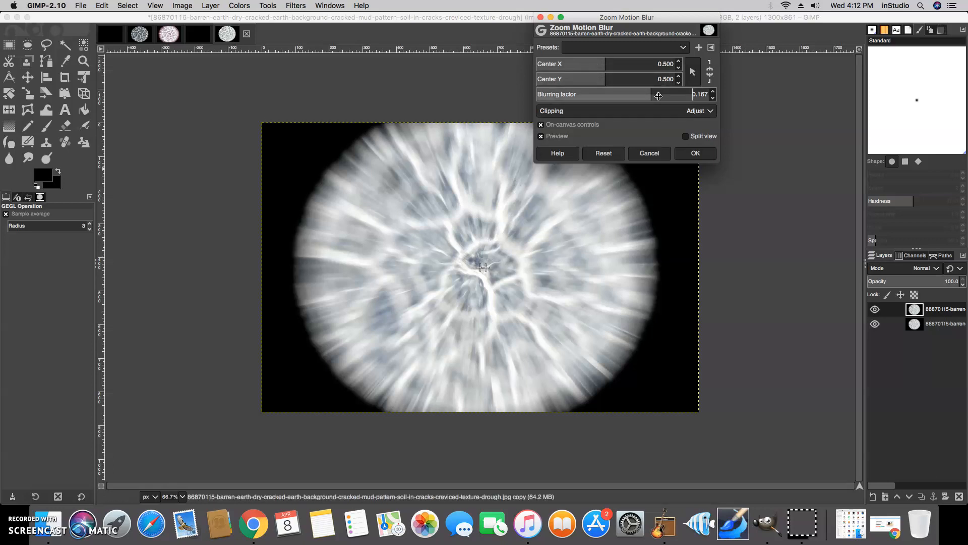
click(688, 155)
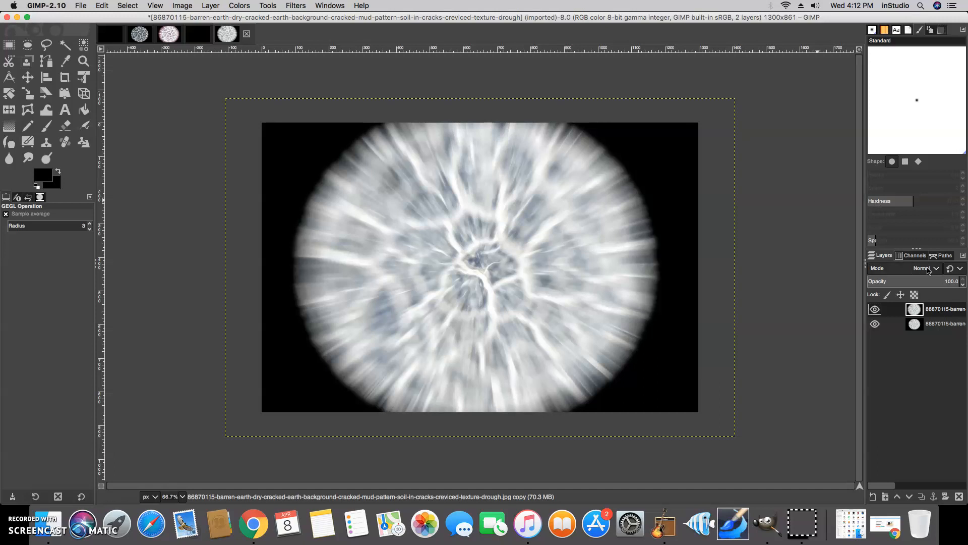
Set the zoom-blurred copy's blend mode to Lighten only
click(930, 270)
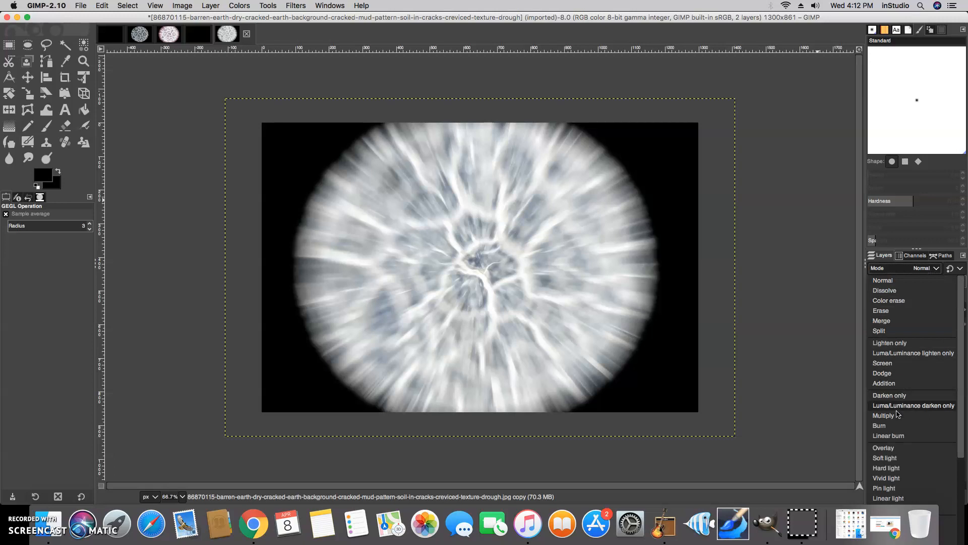
click(890, 347)
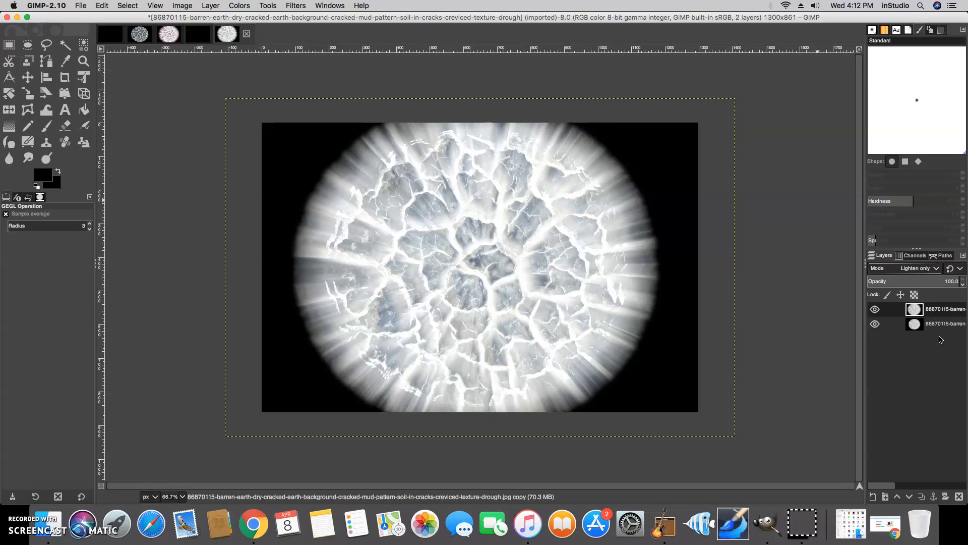
Set the copy to Hue-Saturation saturation -100 and lightness -26.7, then merge it down
click(240, 6)
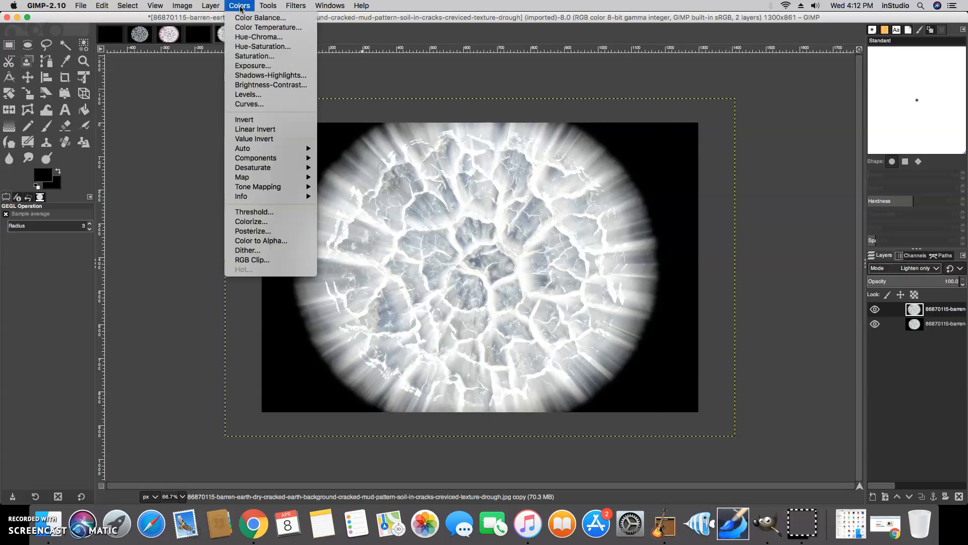
click(258, 46)
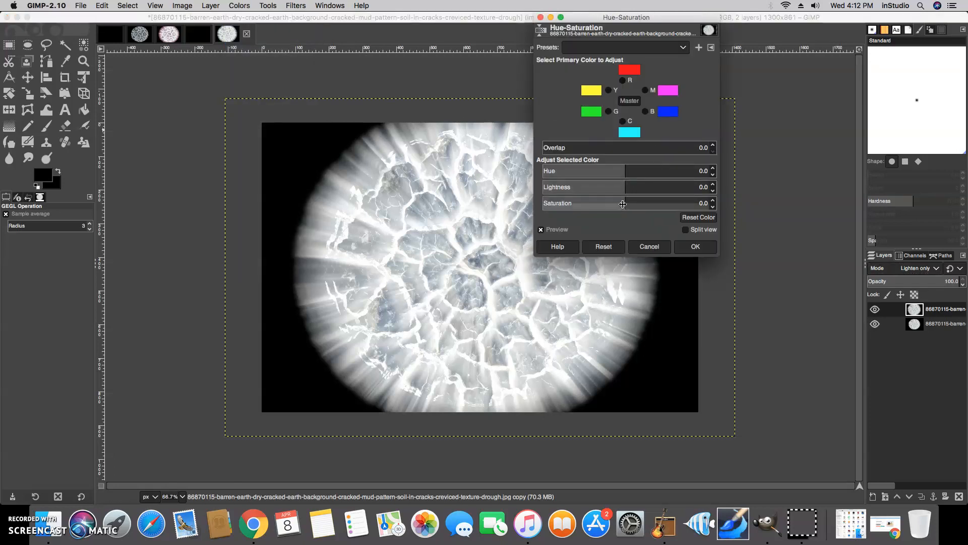
drag(623, 203, 515, 210)
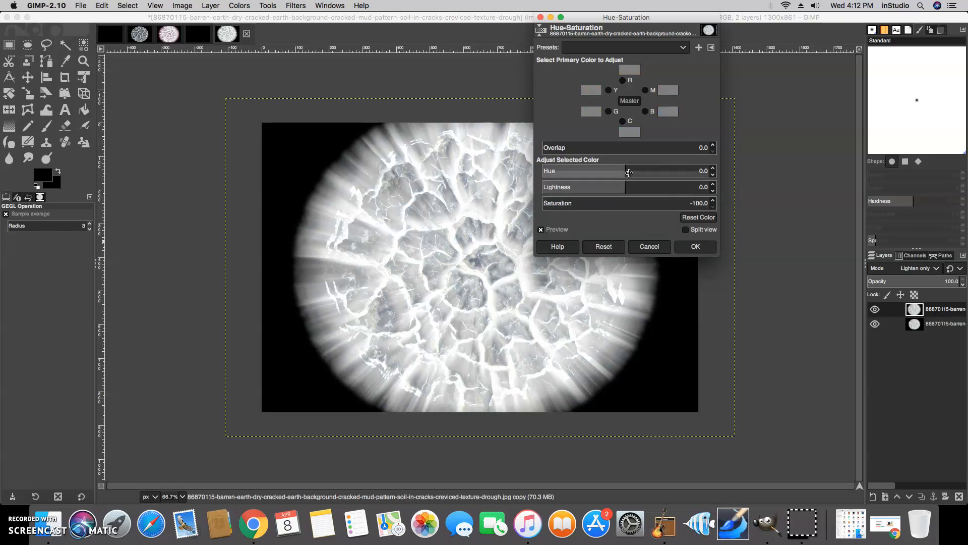
drag(626, 167, 606, 187)
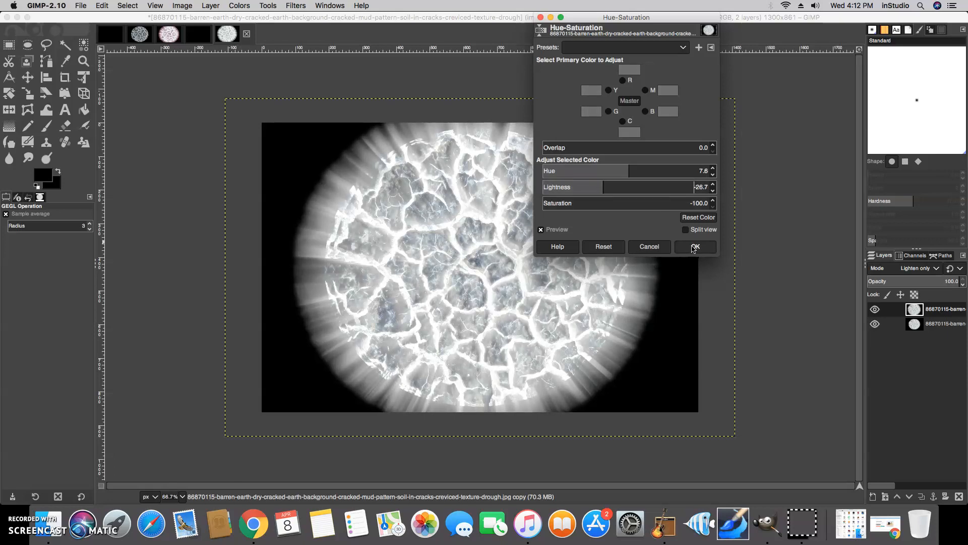
click(695, 247)
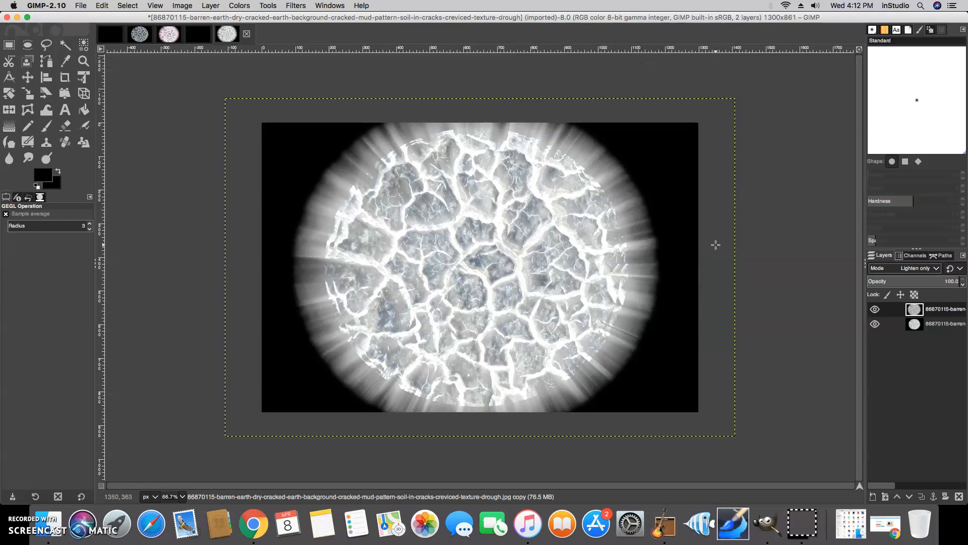
right_click(949, 309)
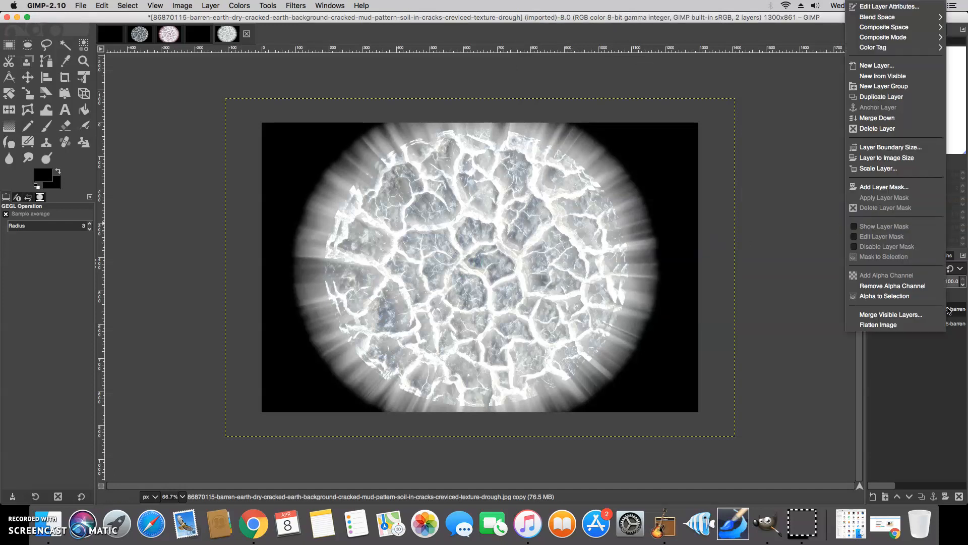
click(882, 118)
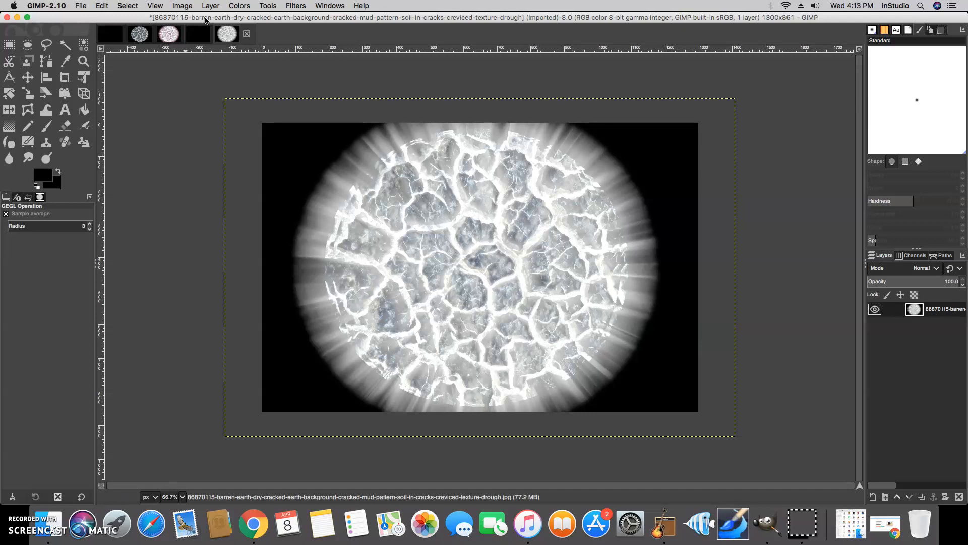
In Color Balance, push the shadows toward red and the midtones toward magenta-red
click(240, 6)
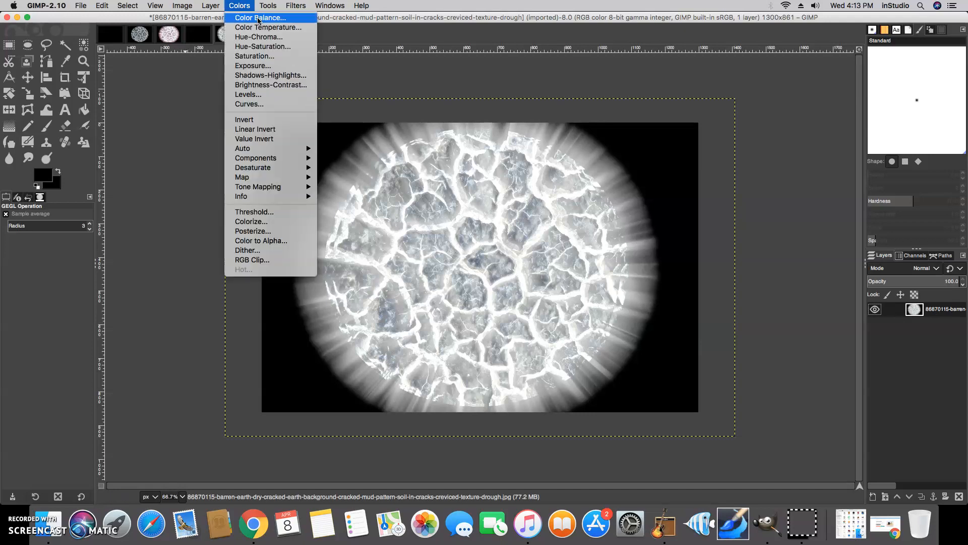
click(260, 18)
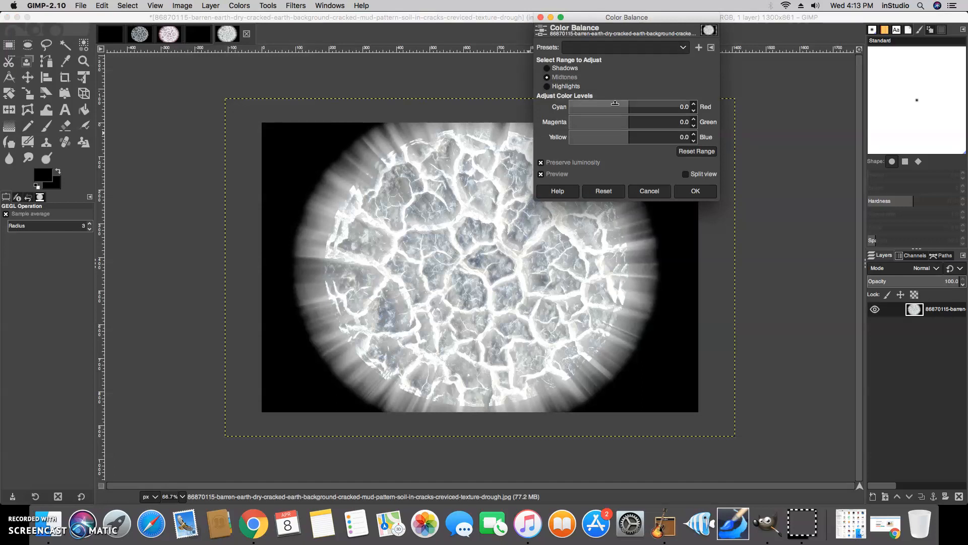
click(552, 71)
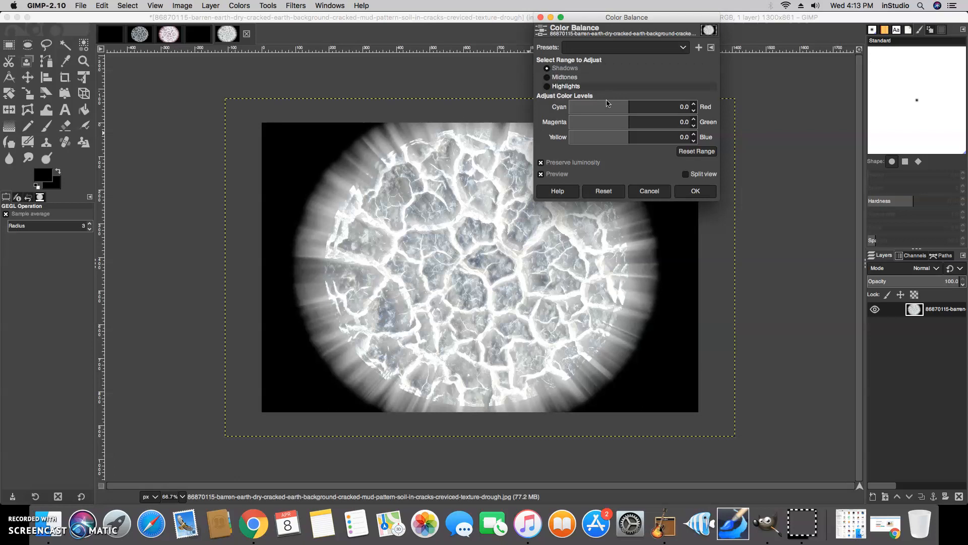
drag(631, 104, 609, 127)
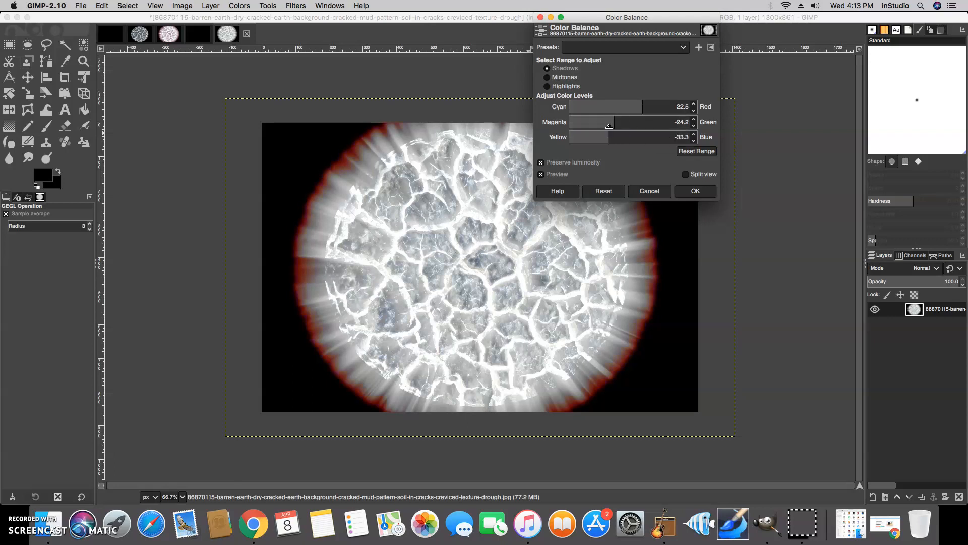
click(547, 78)
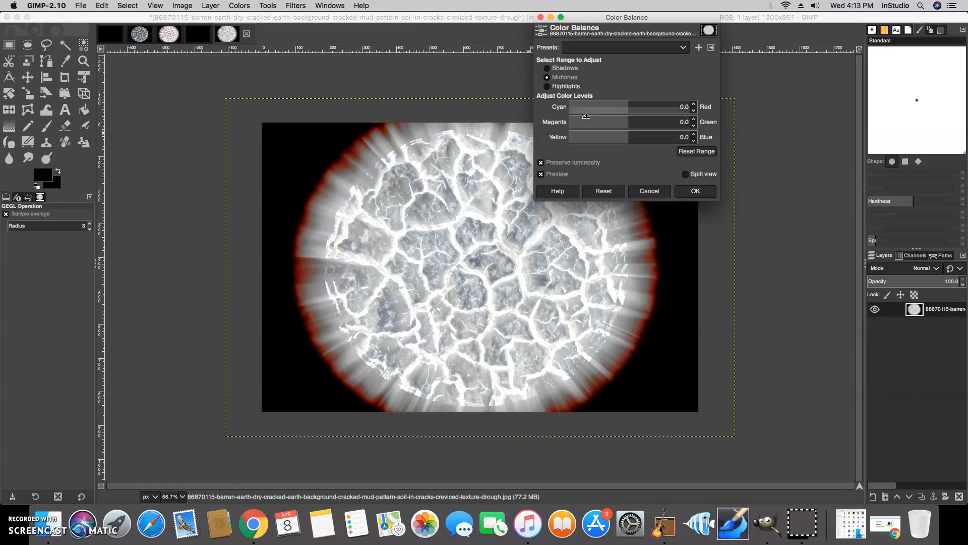
drag(626, 117, 646, 105)
mouse_move(625, 135)
mouse_down()
mouse_move(646, 135)
mouse_move(625, 132)
mouse_up()
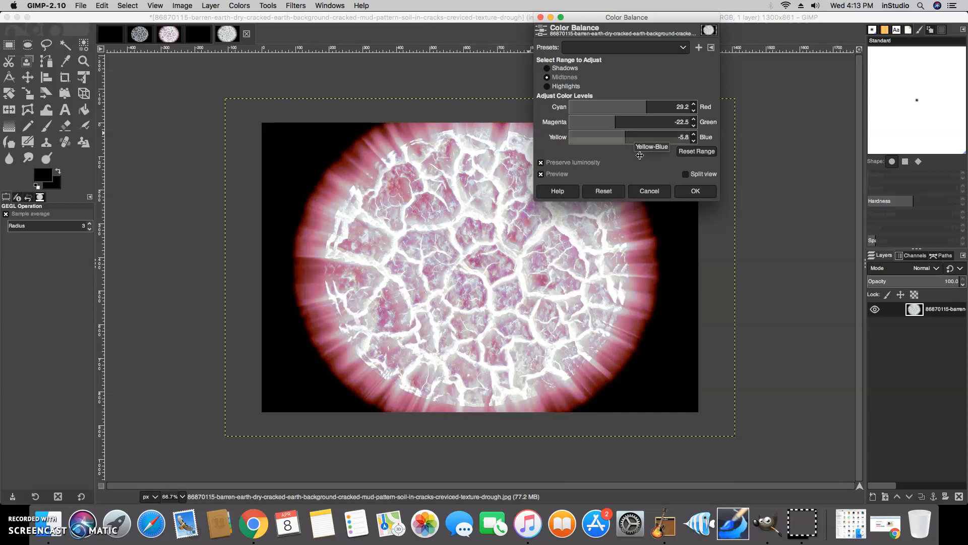
Warm the highlights to red 26.7, green 17.5, blue -5.1 and apply the colour balance
click(563, 87)
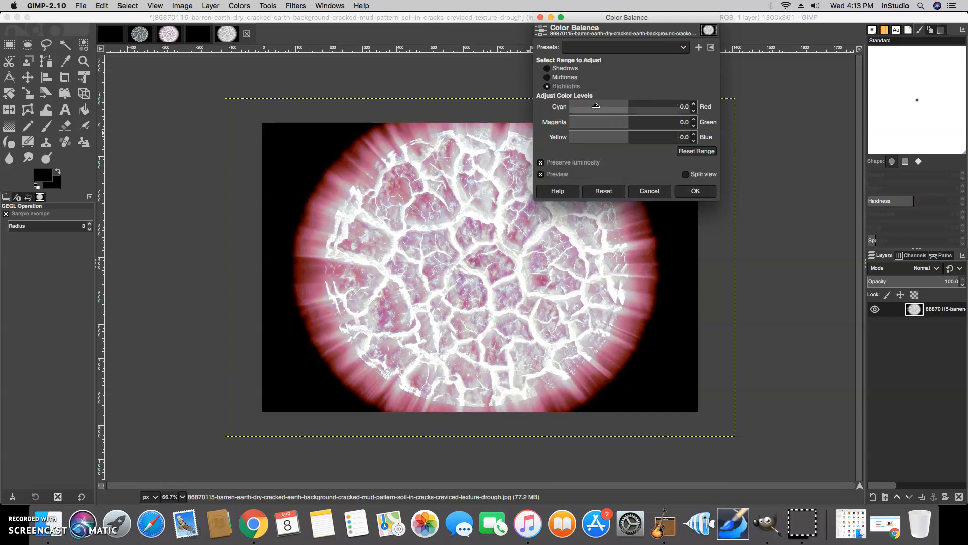
click(630, 120)
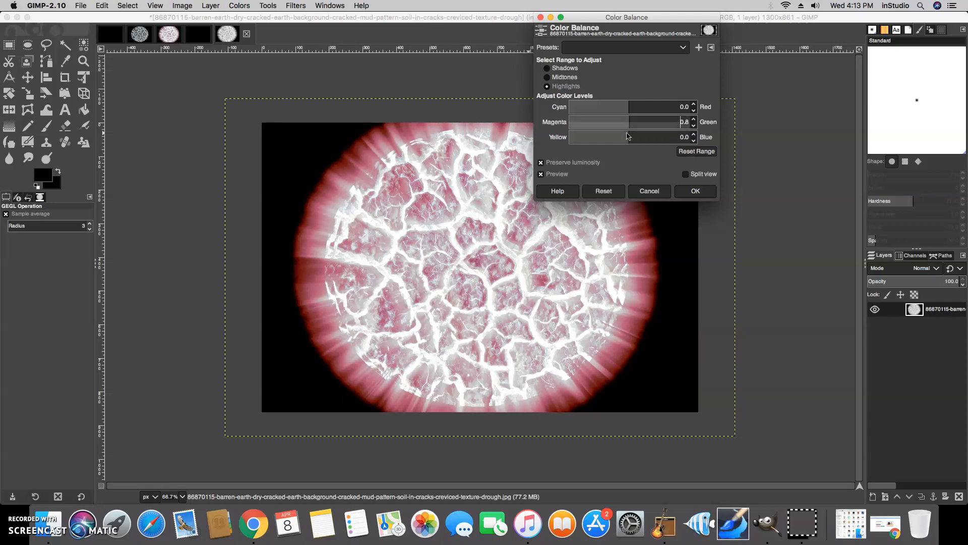
click(625, 139)
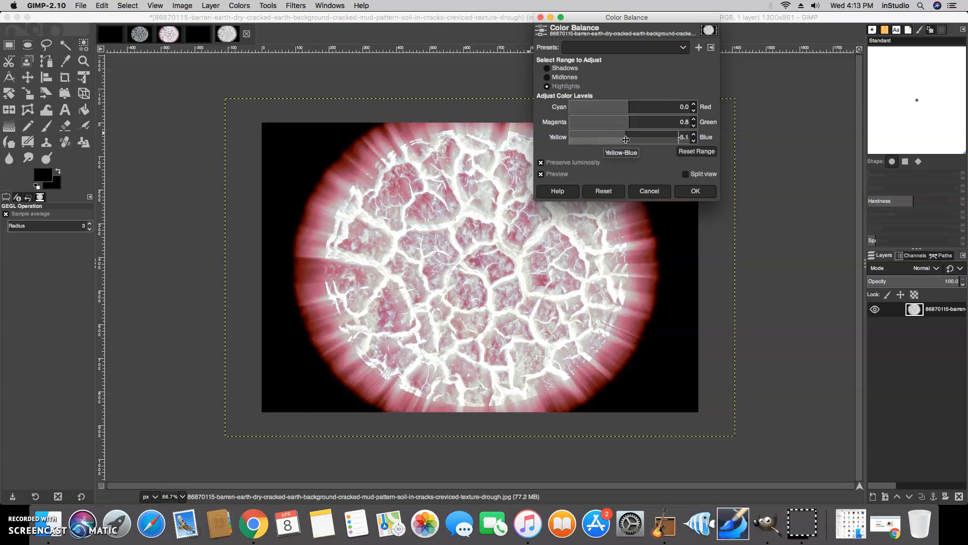
drag(626, 107, 641, 112)
click(640, 121)
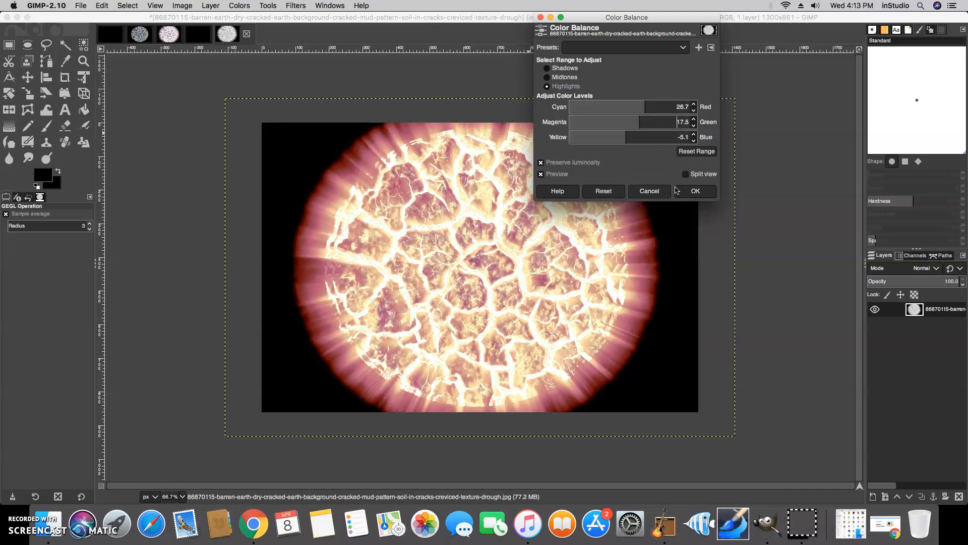
click(698, 190)
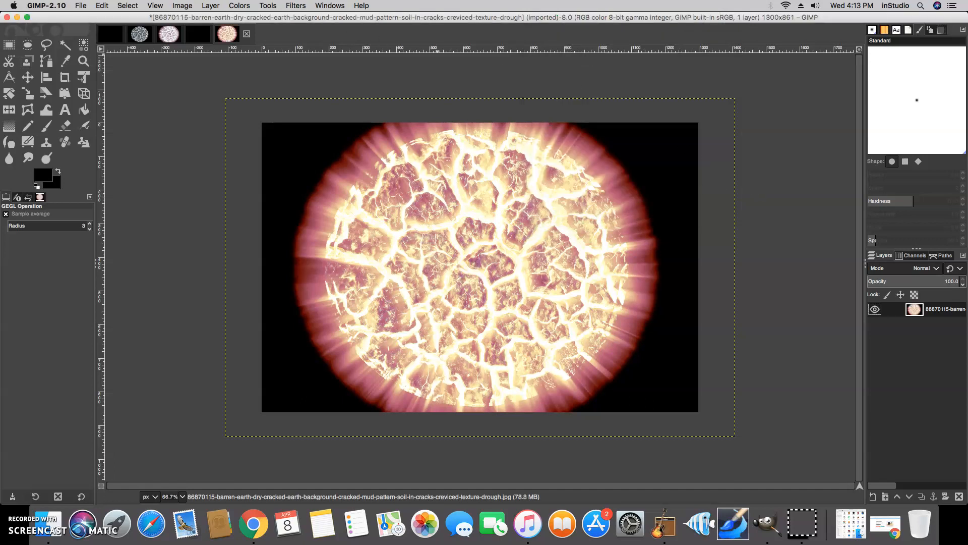
Start saving the project as an XCF file, then cancel it
click(82, 7)
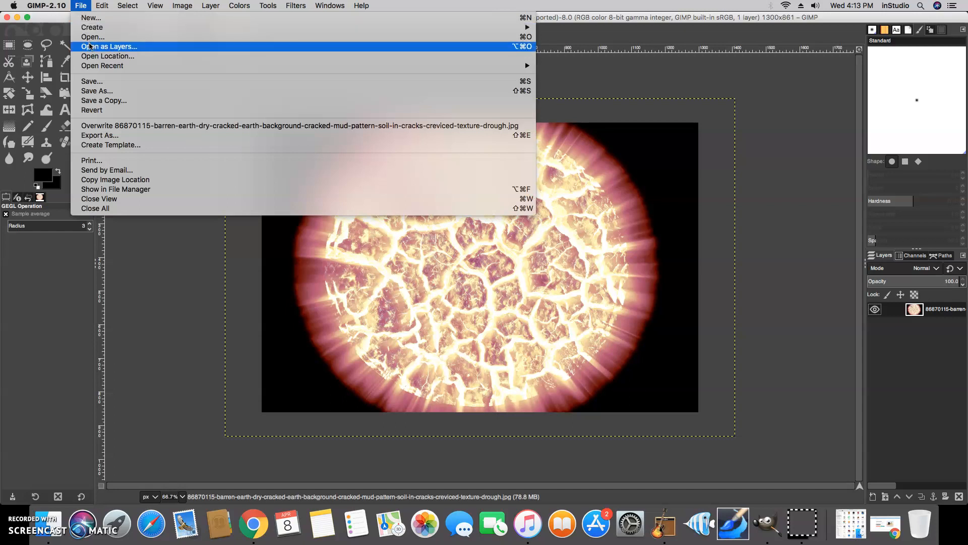
click(97, 83)
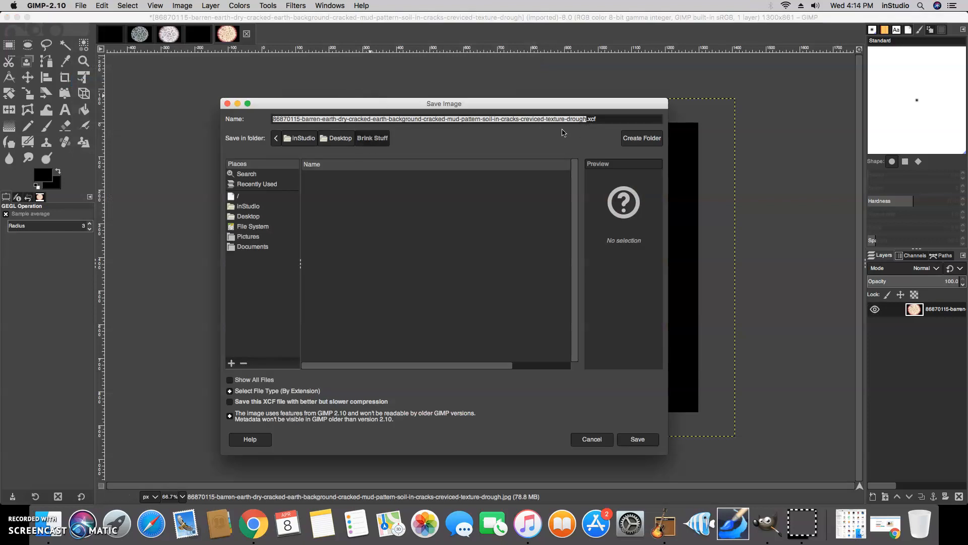
click(591, 439)
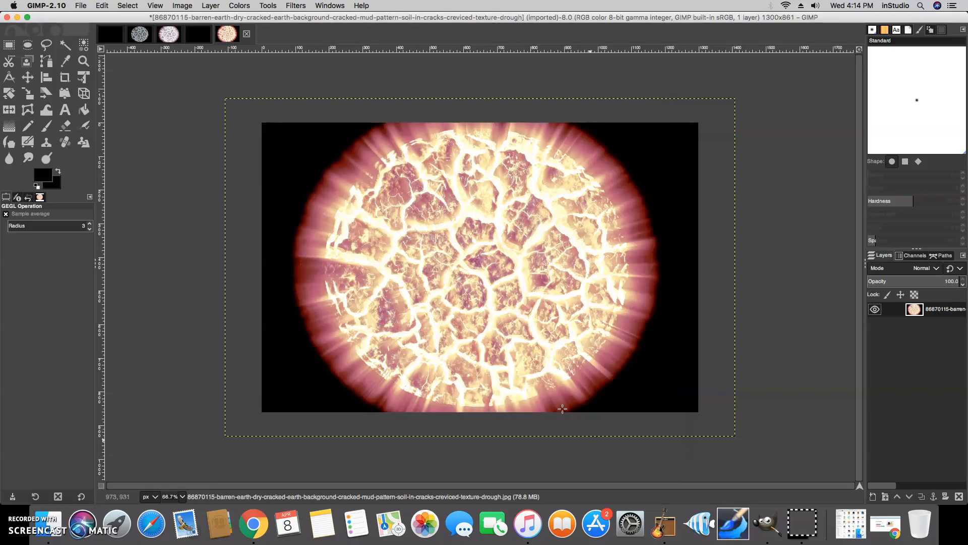
Export the image as exploding planet.jpg at quality 100, then open it from the Brink Stuff folder
click(81, 6)
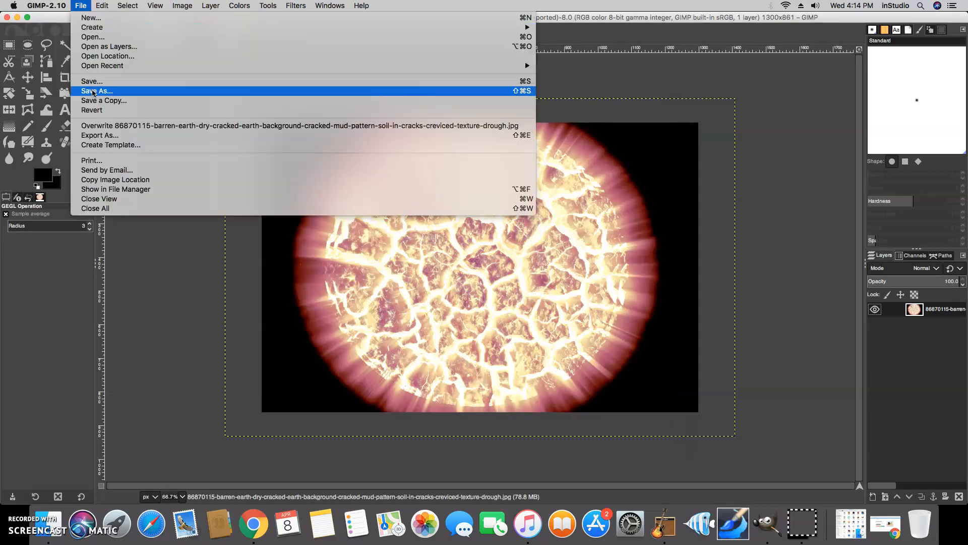
click(108, 140)
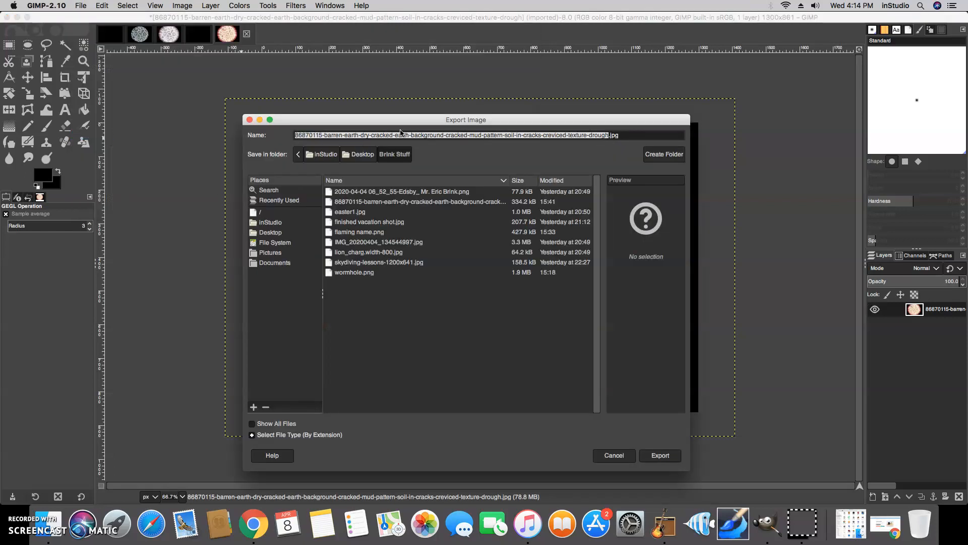
text(exploding planet)
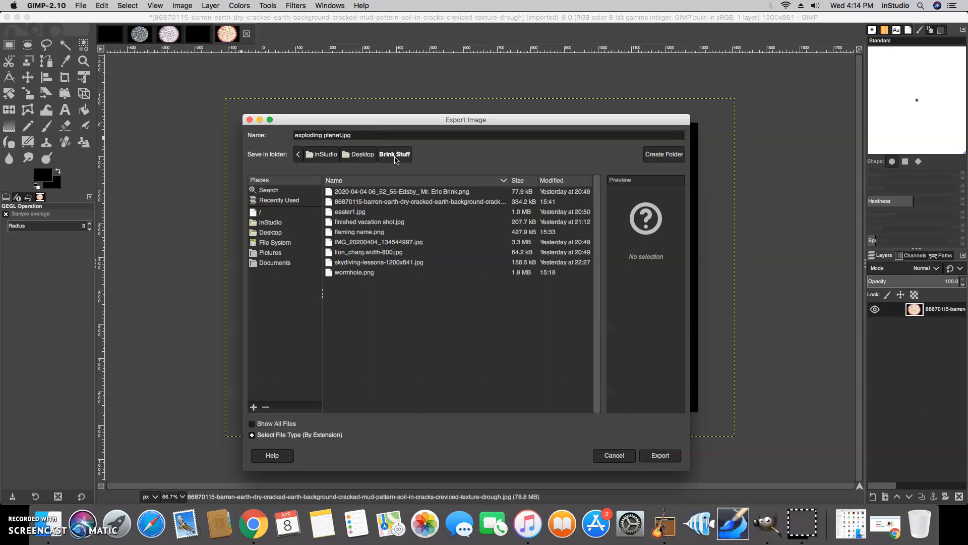
click(664, 458)
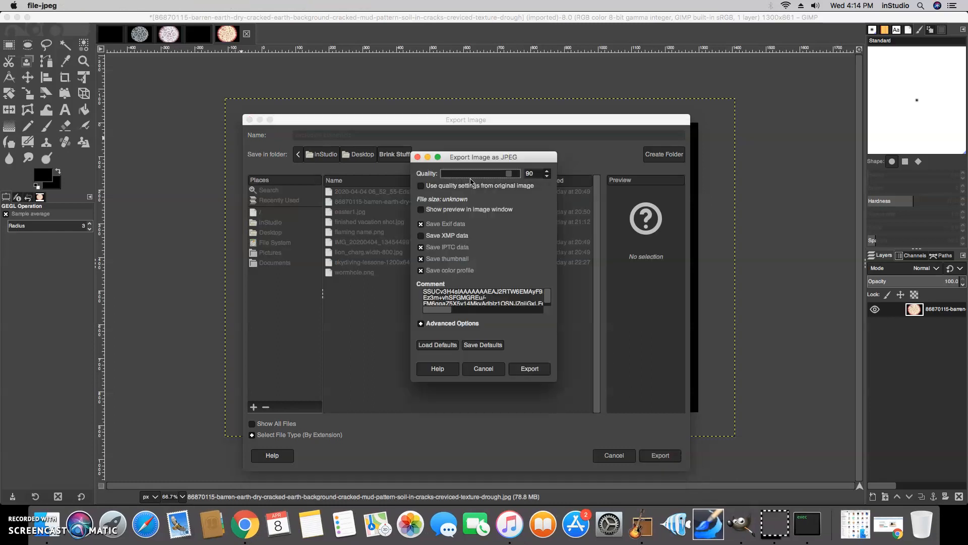
drag(512, 175, 520, 174)
click(529, 373)
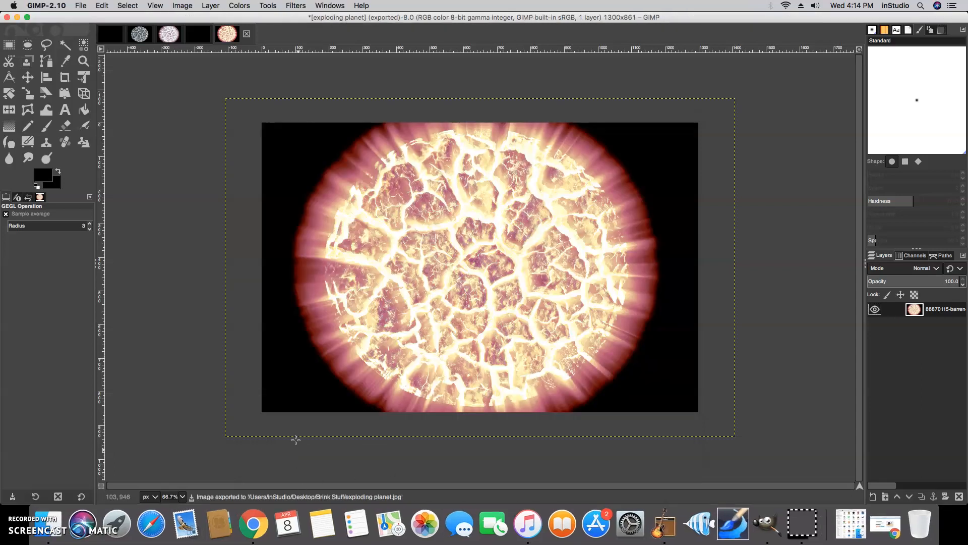
click(18, 18)
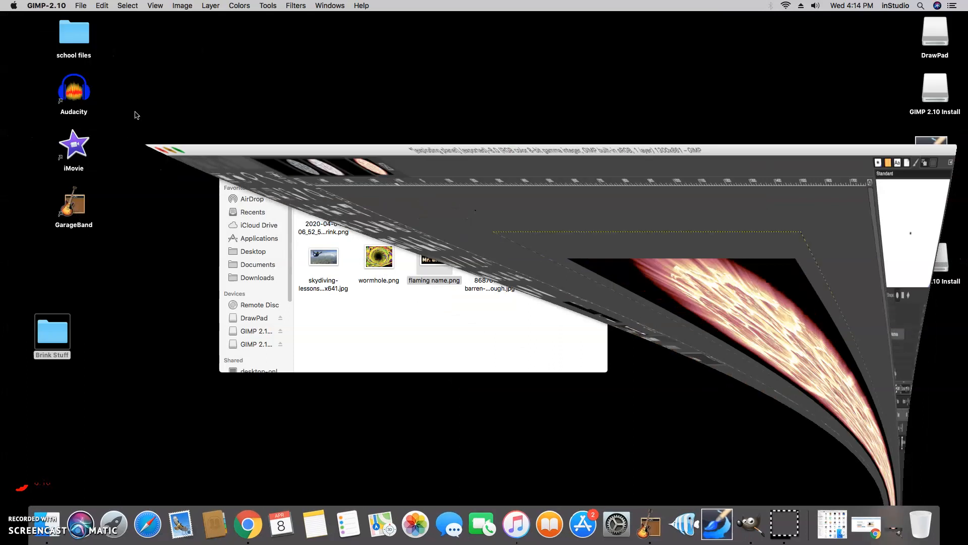
double_click(539, 262)
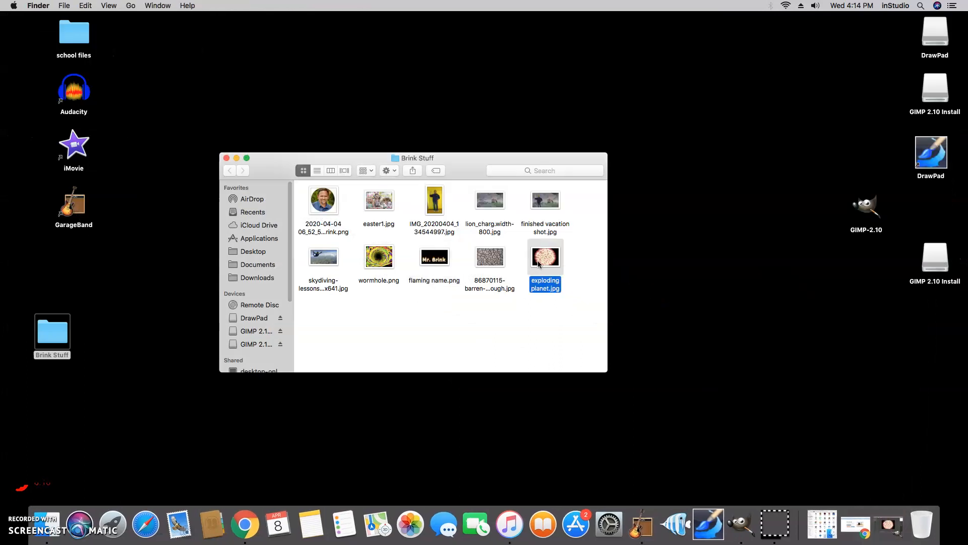